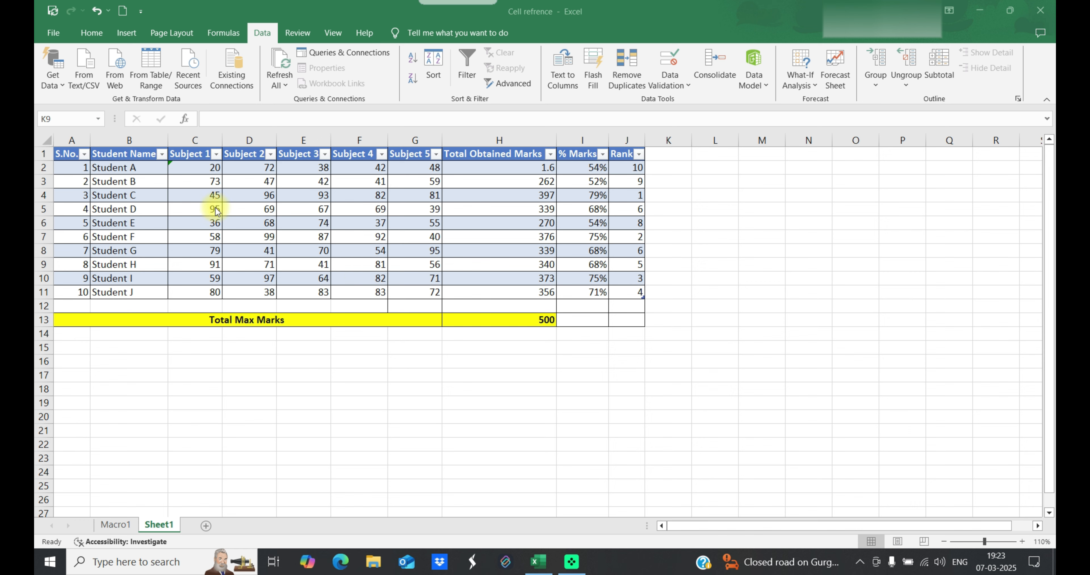
# Open data validation for the Subject 1 marks in C2:C11, allowing whole numbers with the between condition.
pyautogui.click(203, 167)
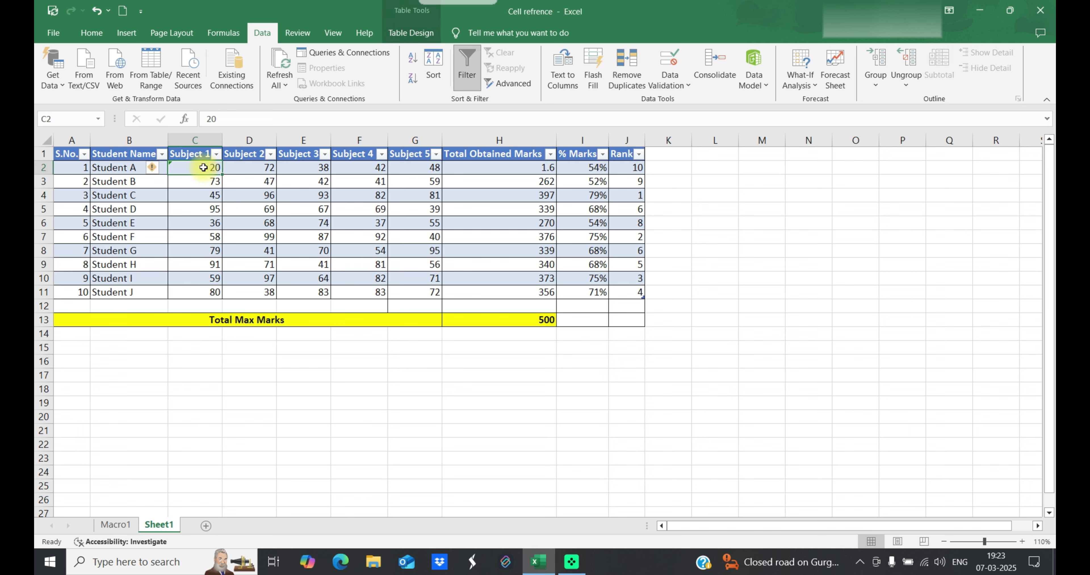
pyautogui.moveTo(203, 168); pyautogui.dragTo(199, 286)
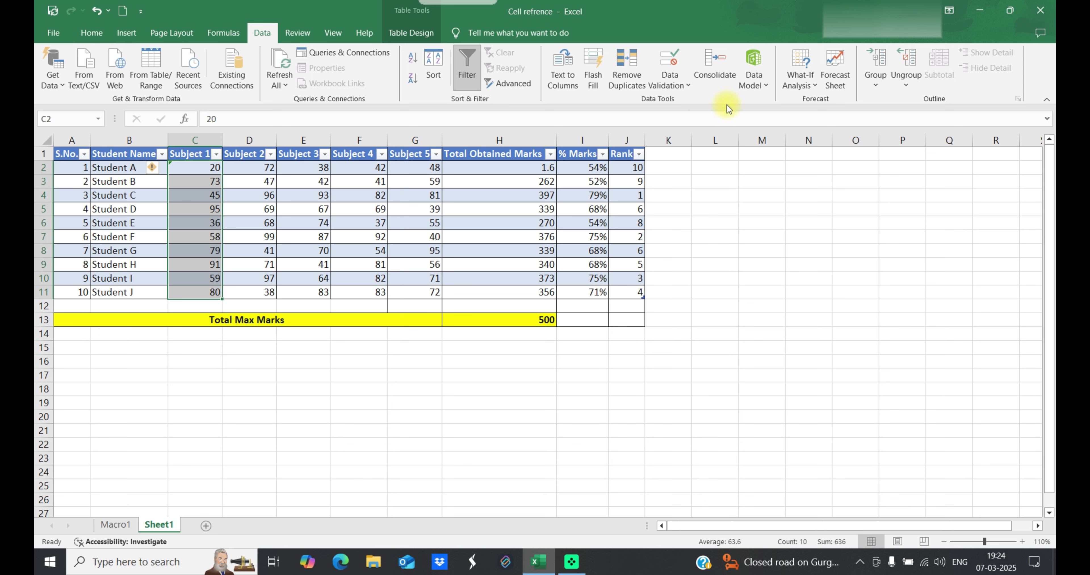
pyautogui.click(671, 83)
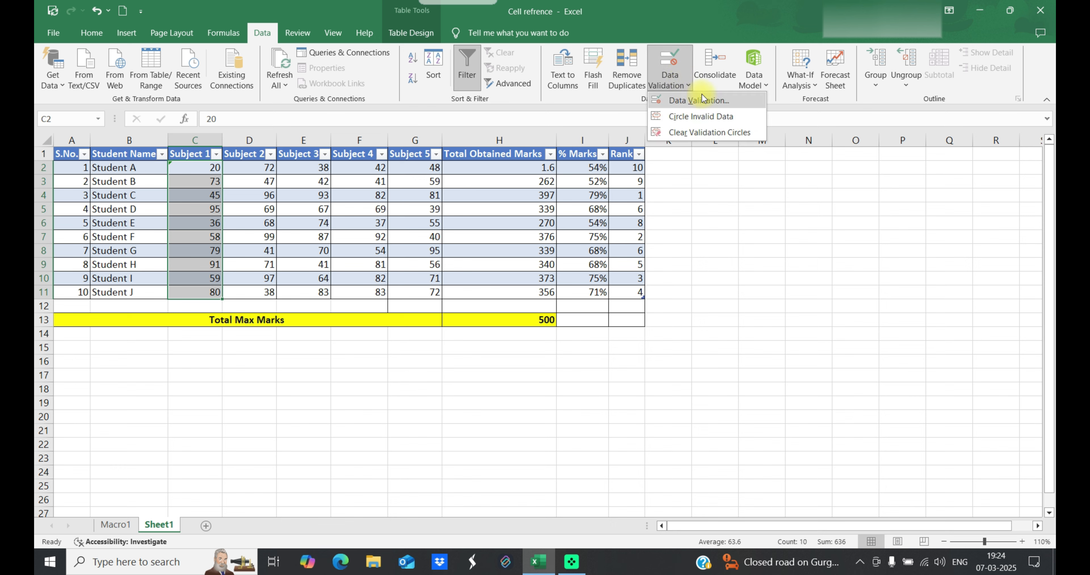
pyautogui.click(707, 100)
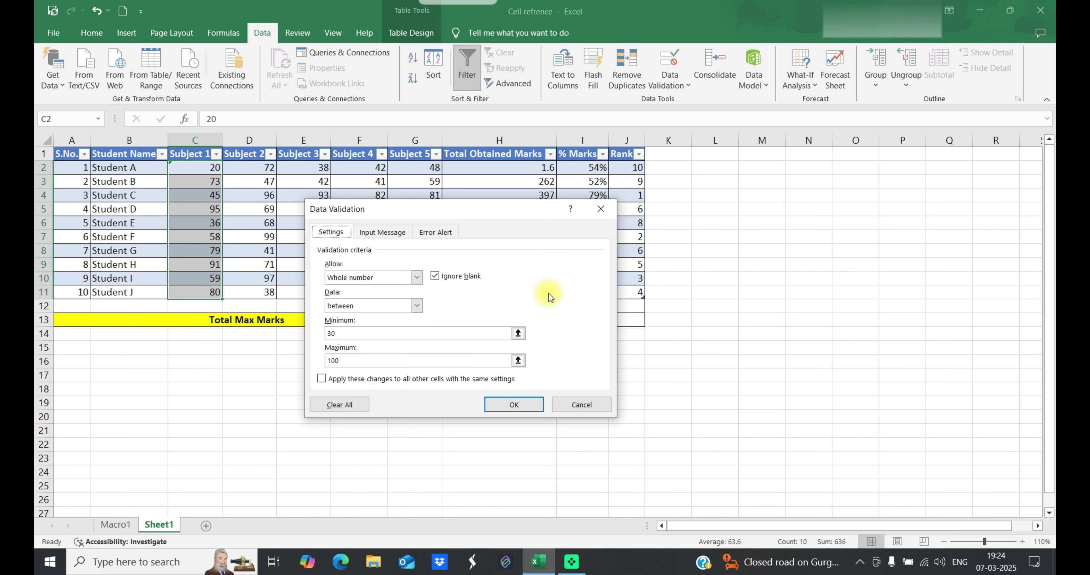
pyautogui.click(418, 278)
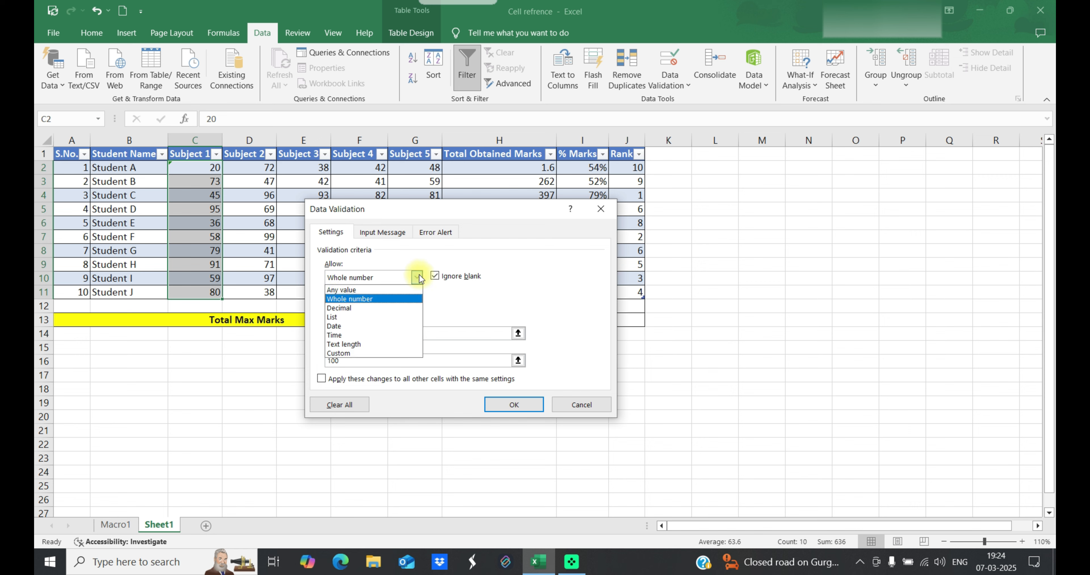
pyautogui.click(385, 299)
pyautogui.click(416, 309)
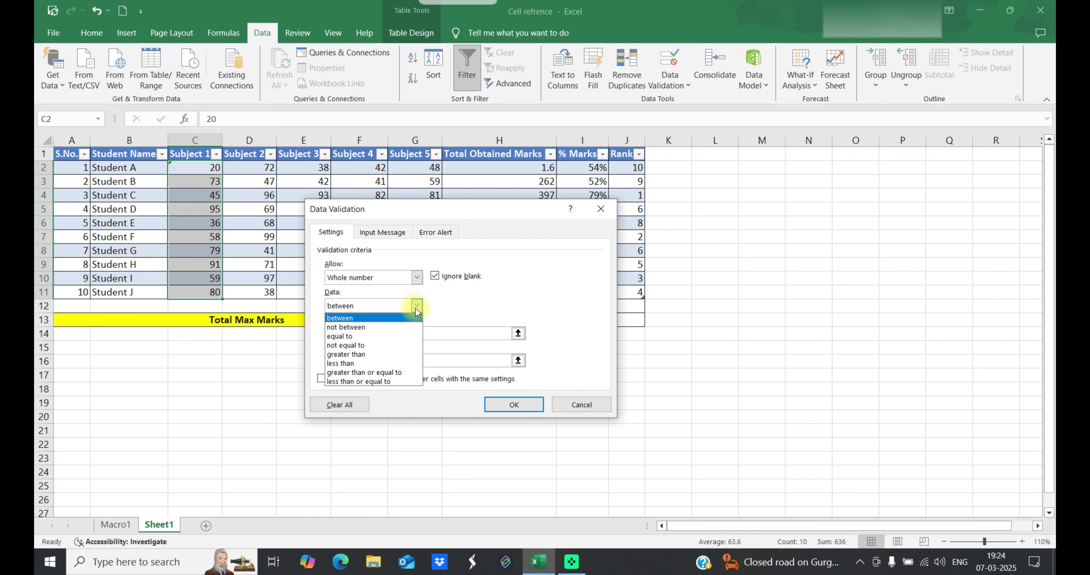
pyautogui.click(364, 316)
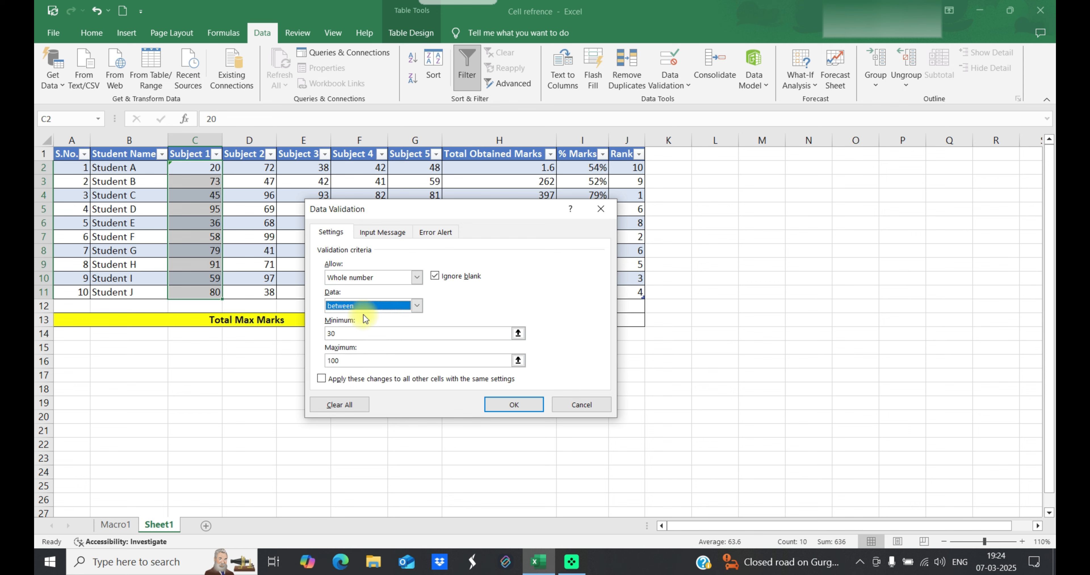
# Set the validation rule's minimum to 40 and apply it to the Subject 1 marks.
pyautogui.click(374, 333)
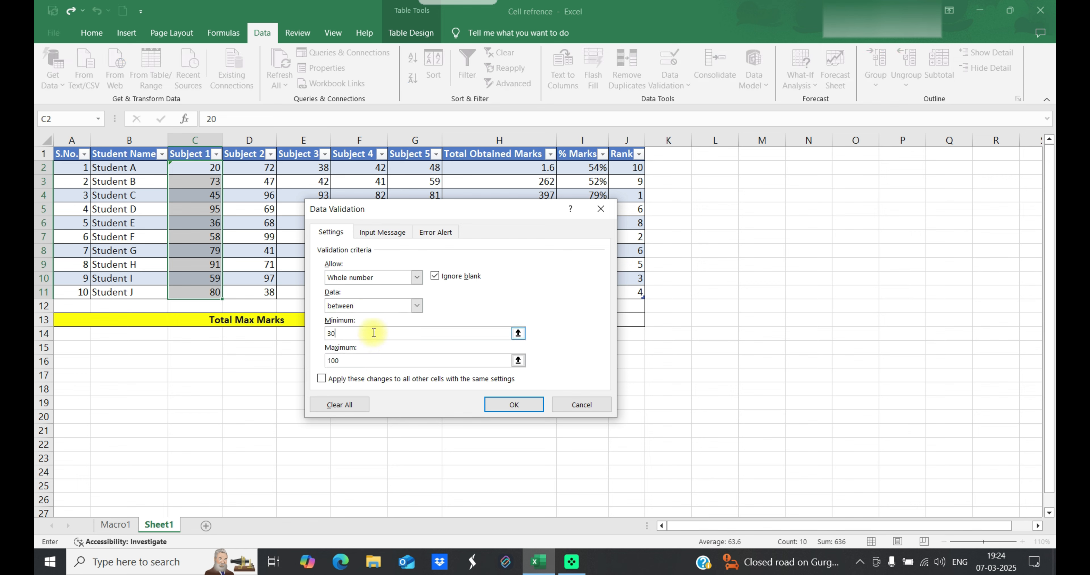
pyautogui.moveTo(316, 334); pyautogui.dragTo(339, 338)
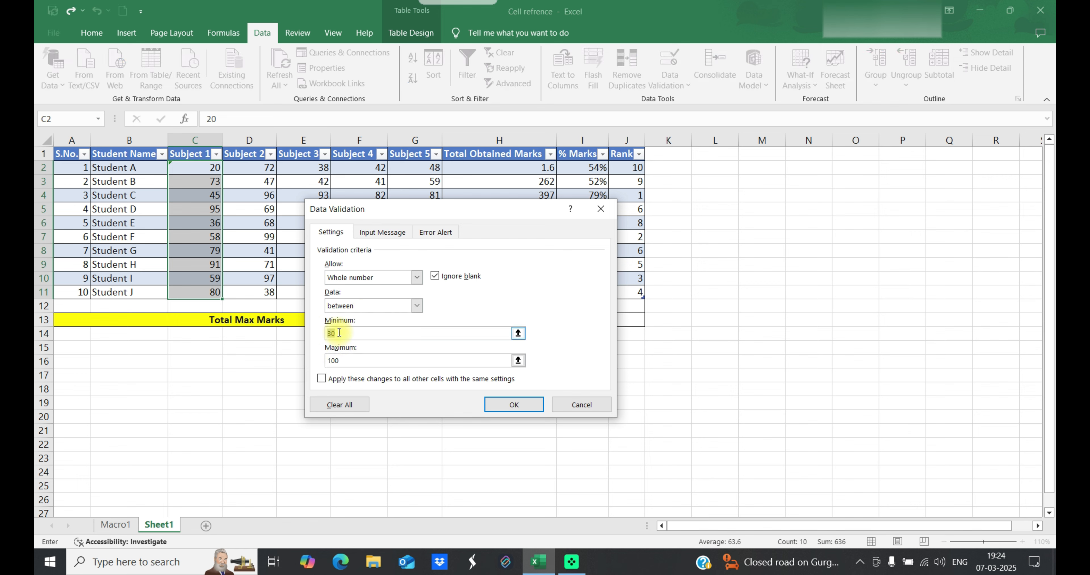
pyautogui.press('BackSpace')
pyautogui.write('4')
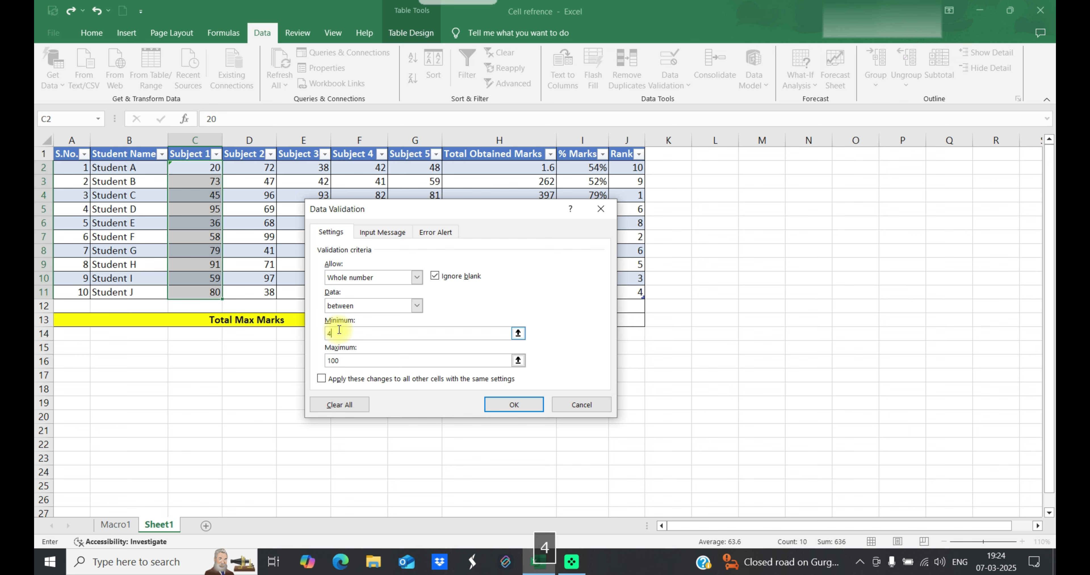
pyautogui.write('0')
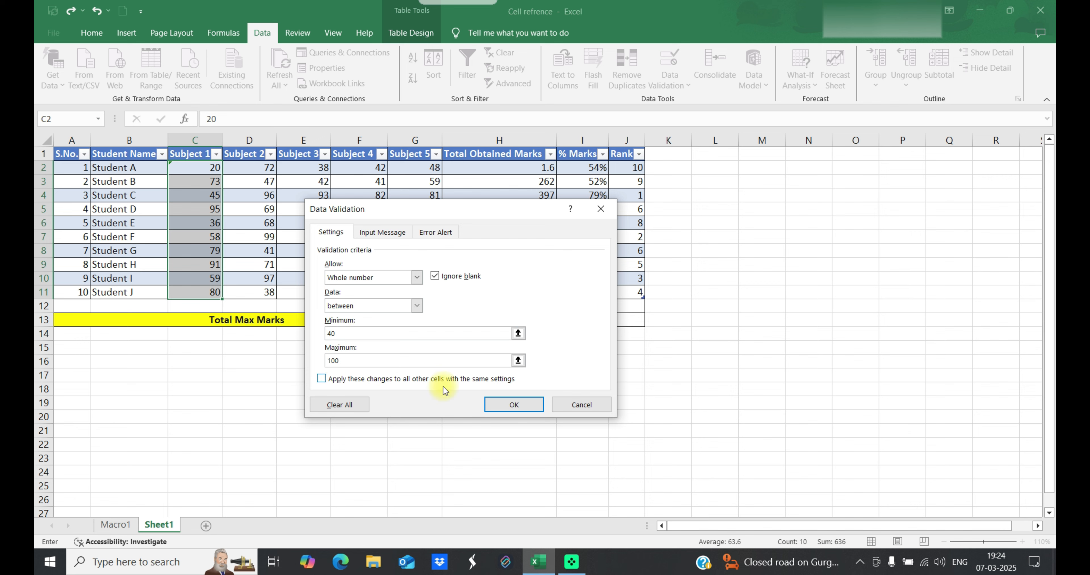
pyautogui.click(508, 405)
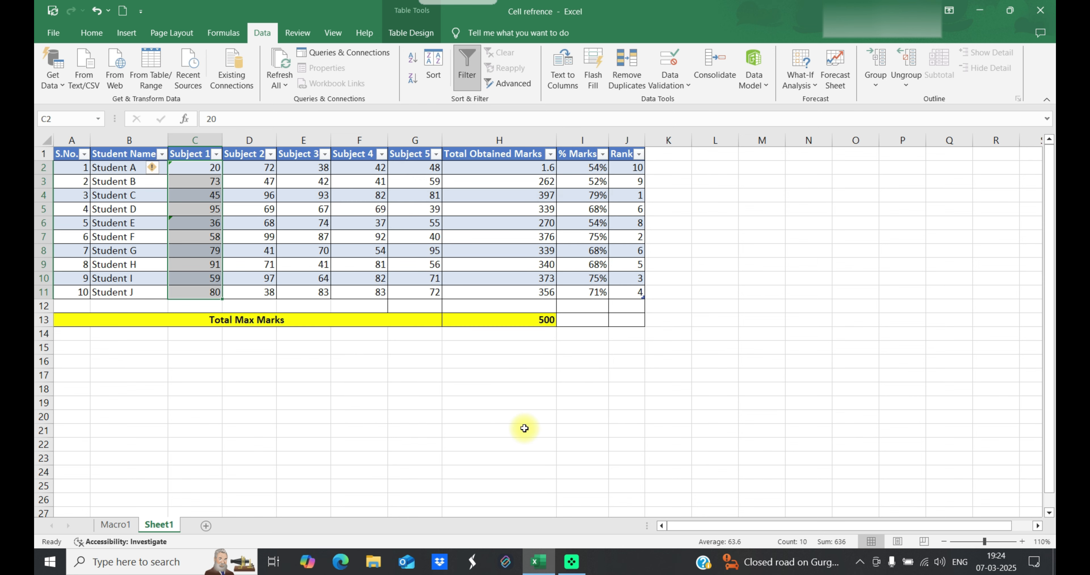
# Circle the invalid data in the Subject 1 marks, C2:C11.
pyautogui.moveTo(197, 167); pyautogui.dragTo(201, 292)
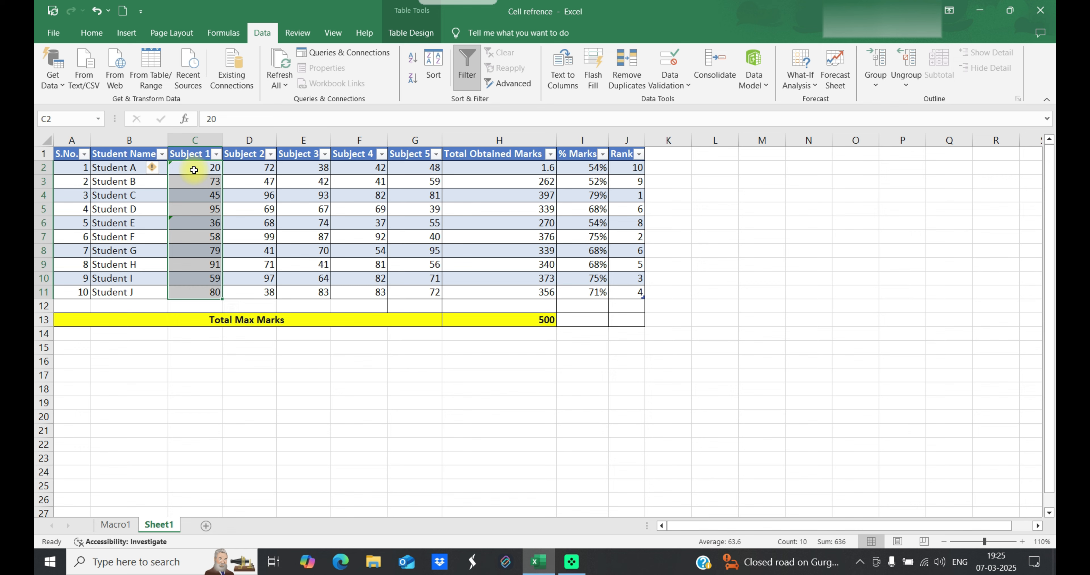
pyautogui.click(665, 85)
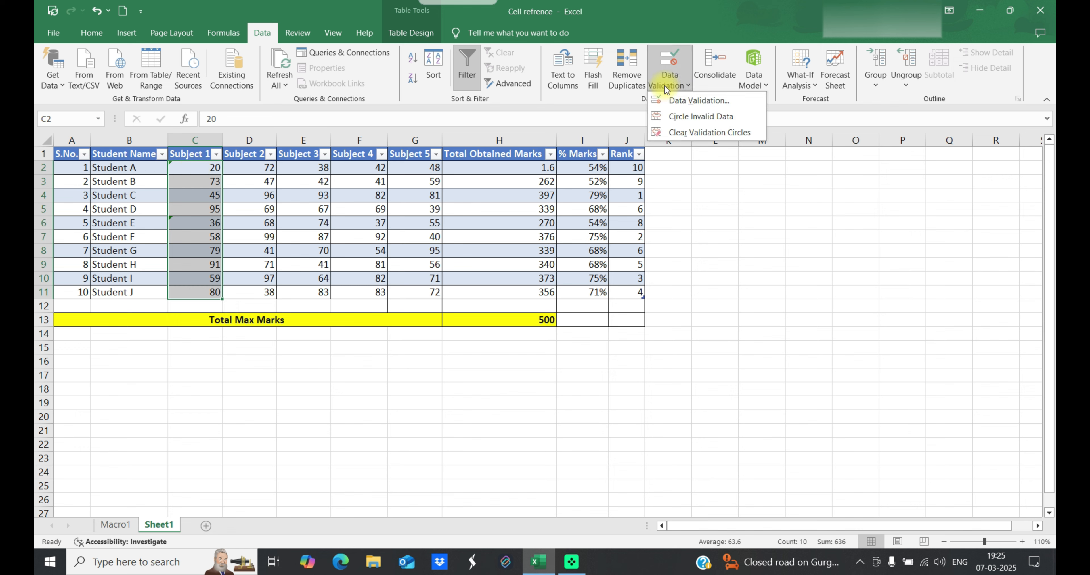
pyautogui.click(698, 117)
pyautogui.click(396, 238)
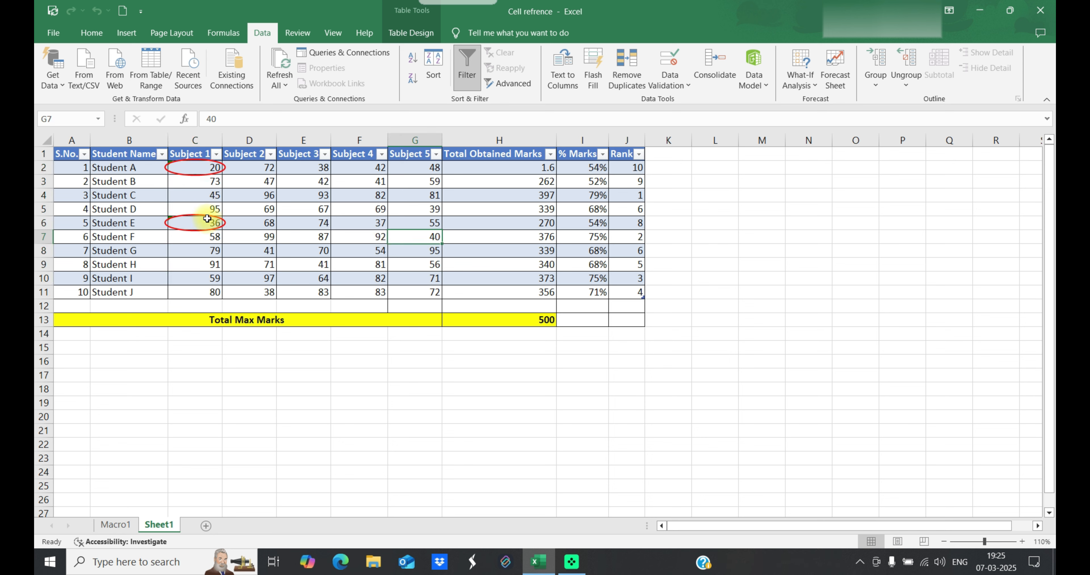
# Try to enter 10 as Student B's Subject 1 mark in C3, then dismiss the alert.
pyautogui.click(204, 168)
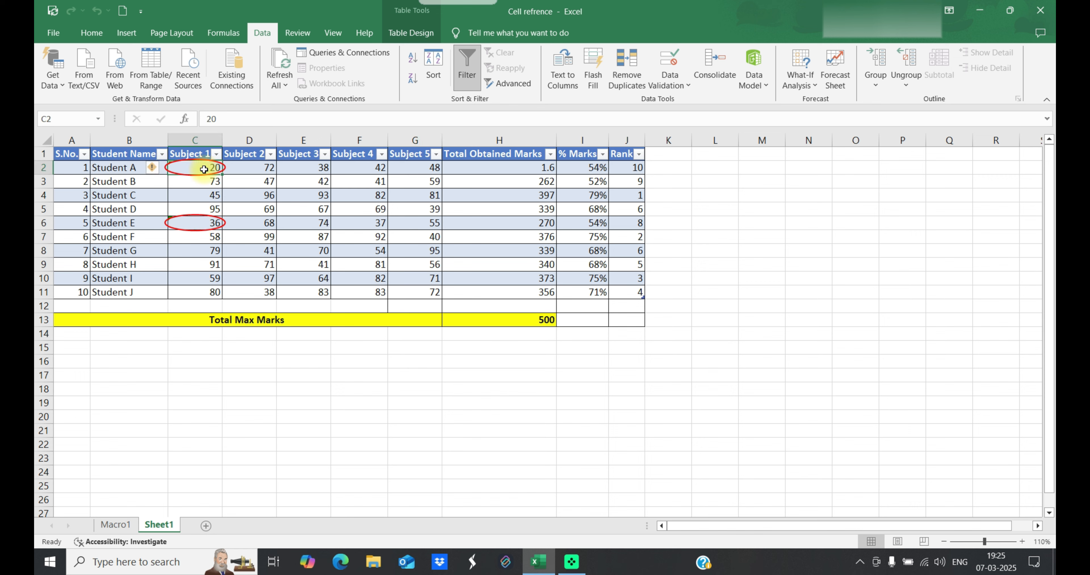
pyautogui.click(213, 183)
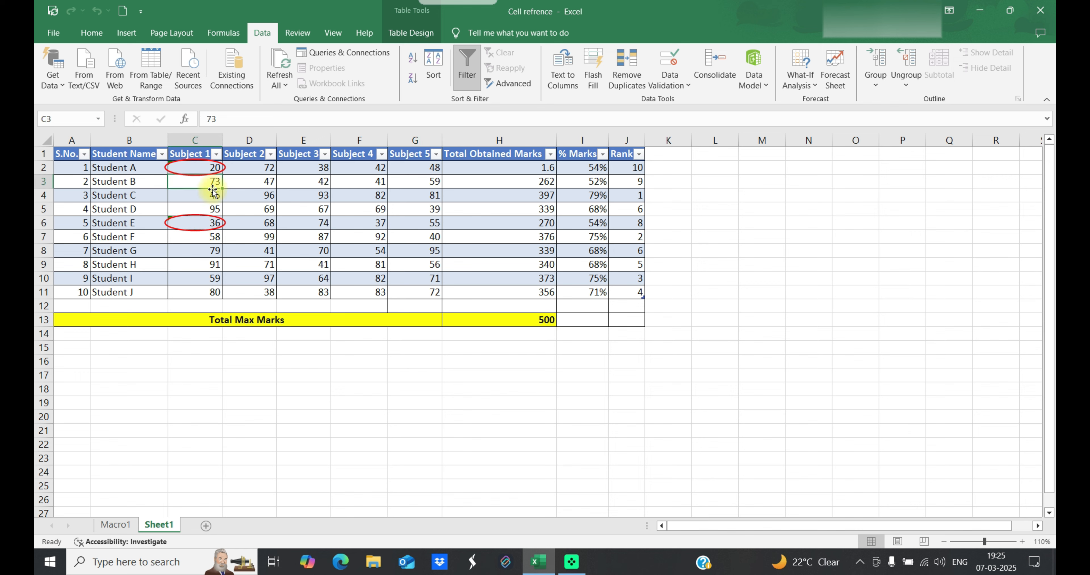
pyautogui.write('10')
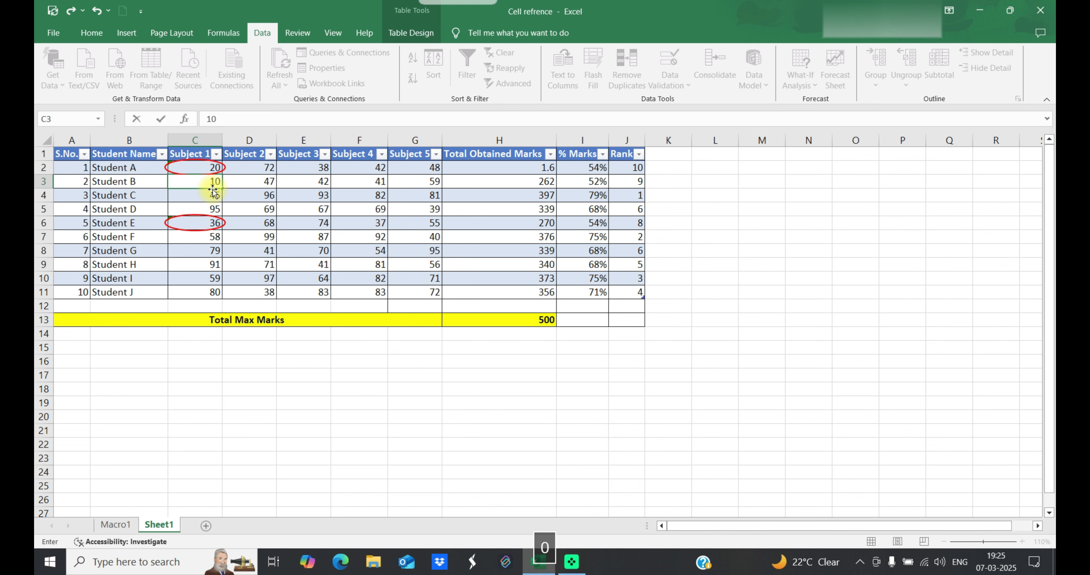
pyautogui.press('Return')
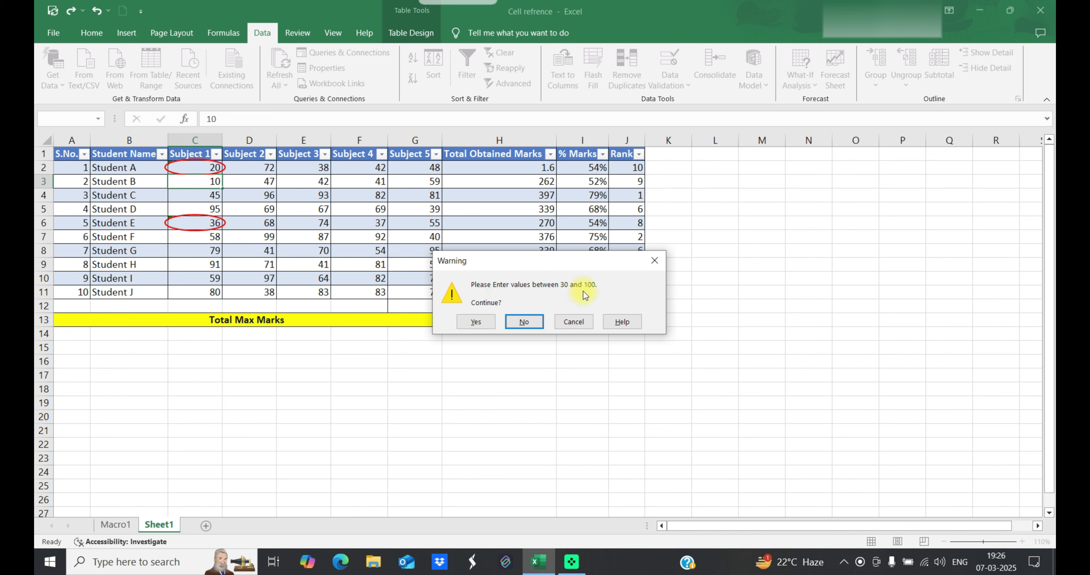
pyautogui.click(649, 267)
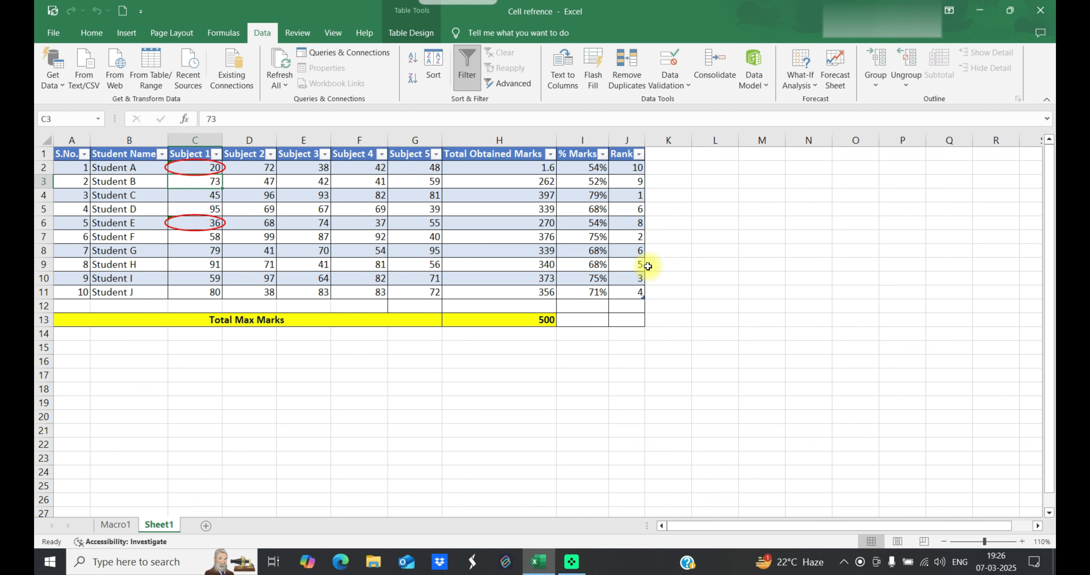
# Change the error alert style to Stop in the data validation of Student B's Subject 1 mark, C3.
pyautogui.click(684, 80)
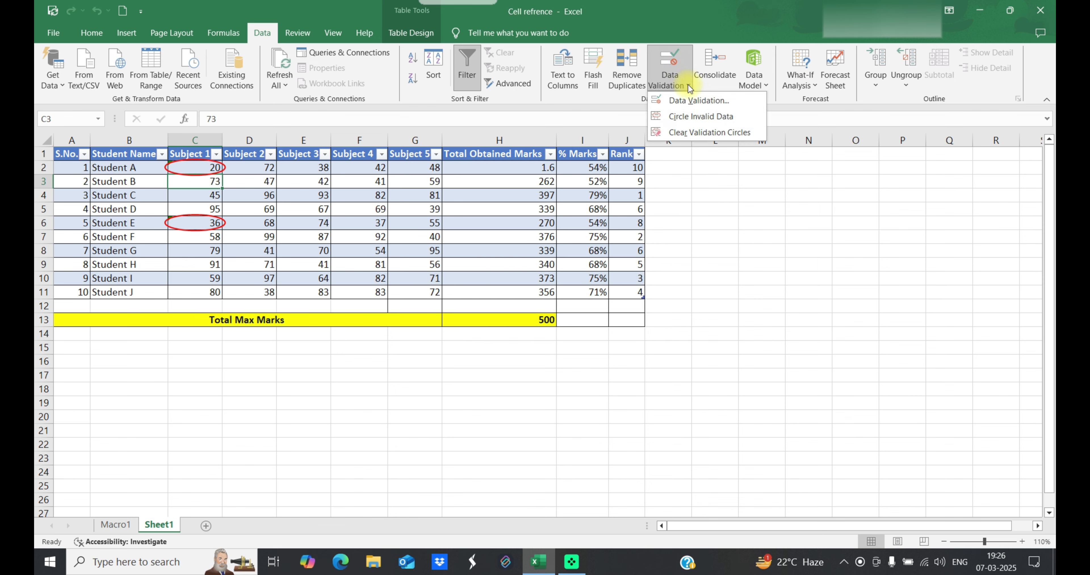
pyautogui.click(697, 101)
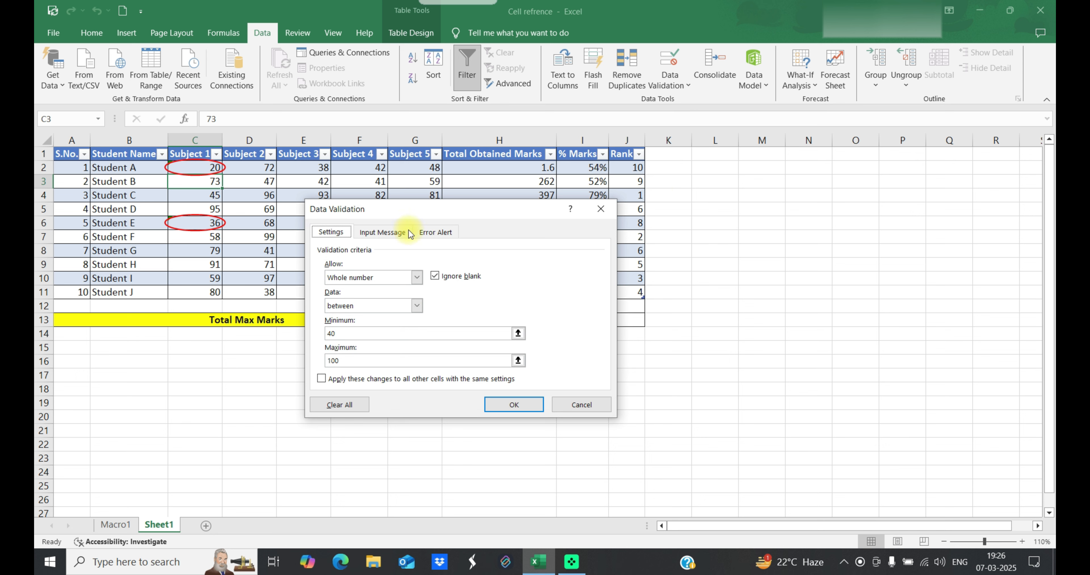
pyautogui.click(428, 232)
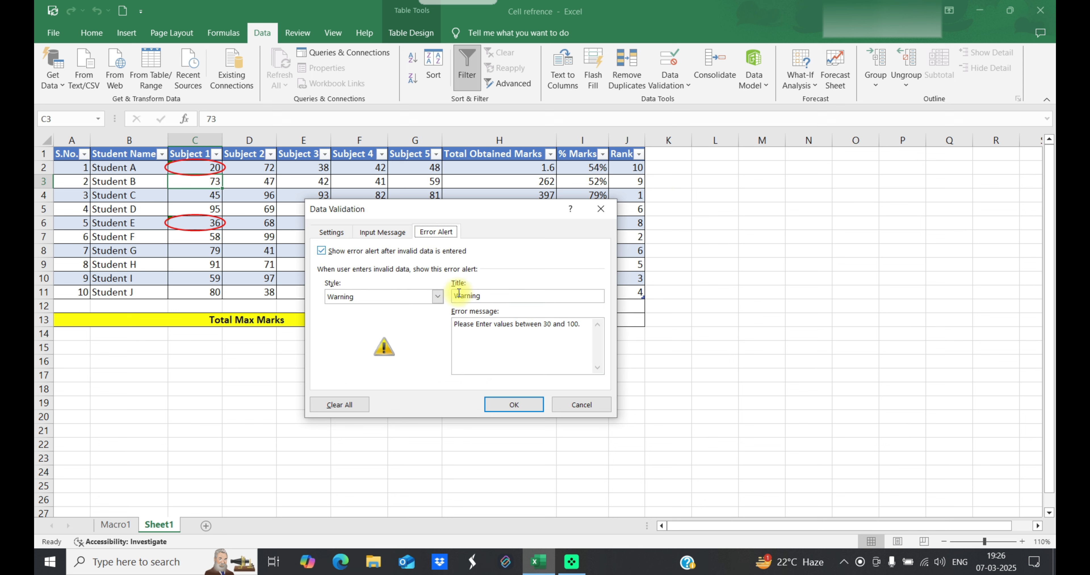
pyautogui.click(438, 297)
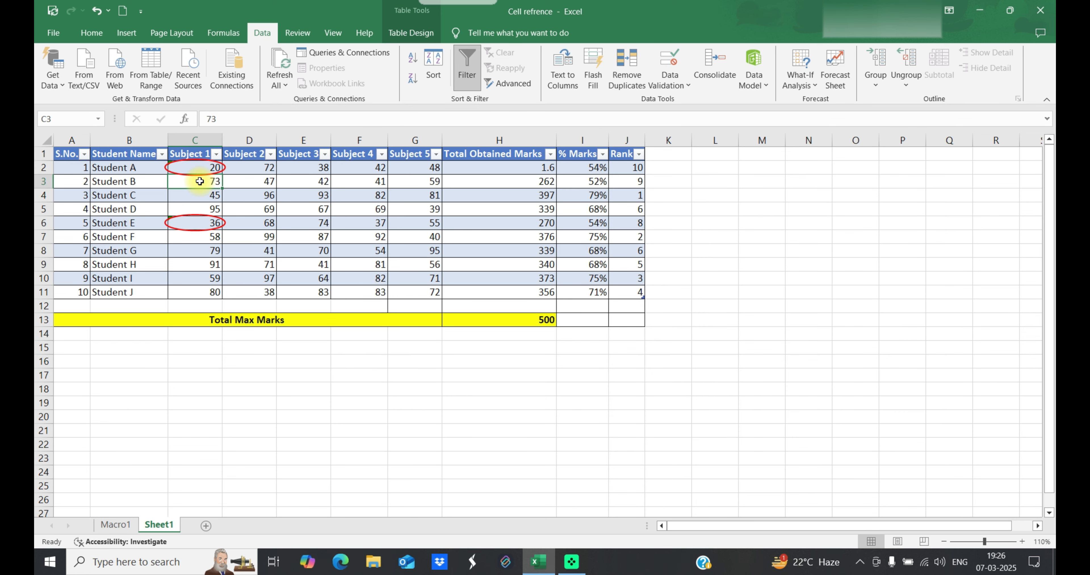
# Test the Stop alert by trying to enter 10 in C3, then dismiss it.
pyautogui.write('10')
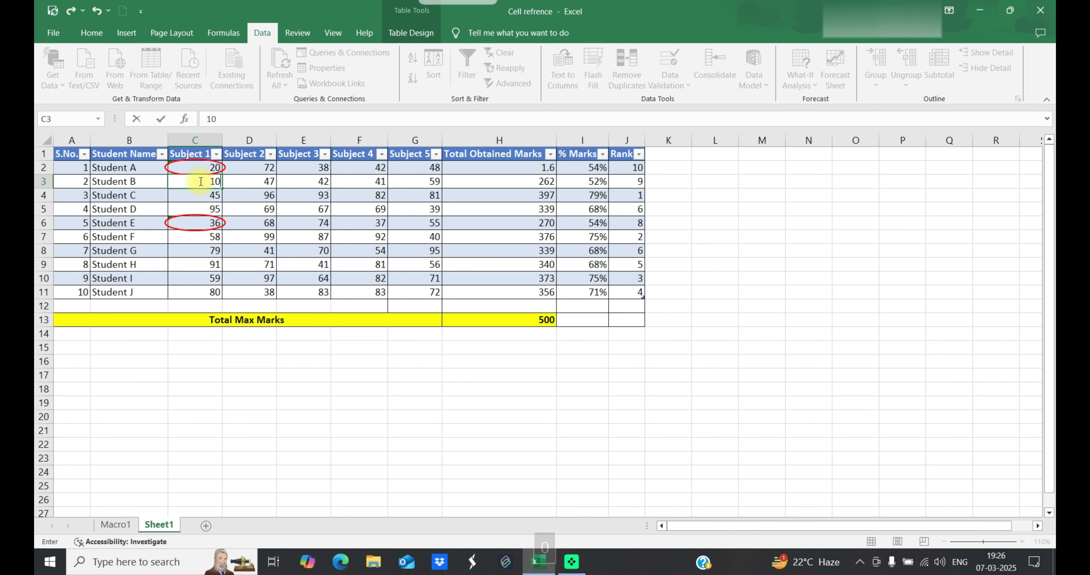
pyautogui.press('Return')
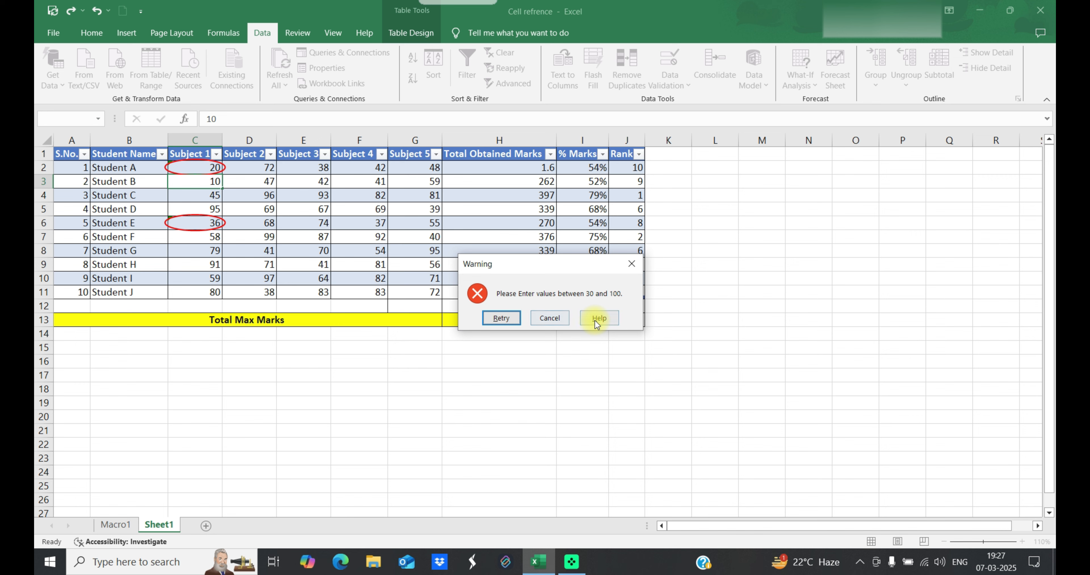
pyautogui.click(637, 268)
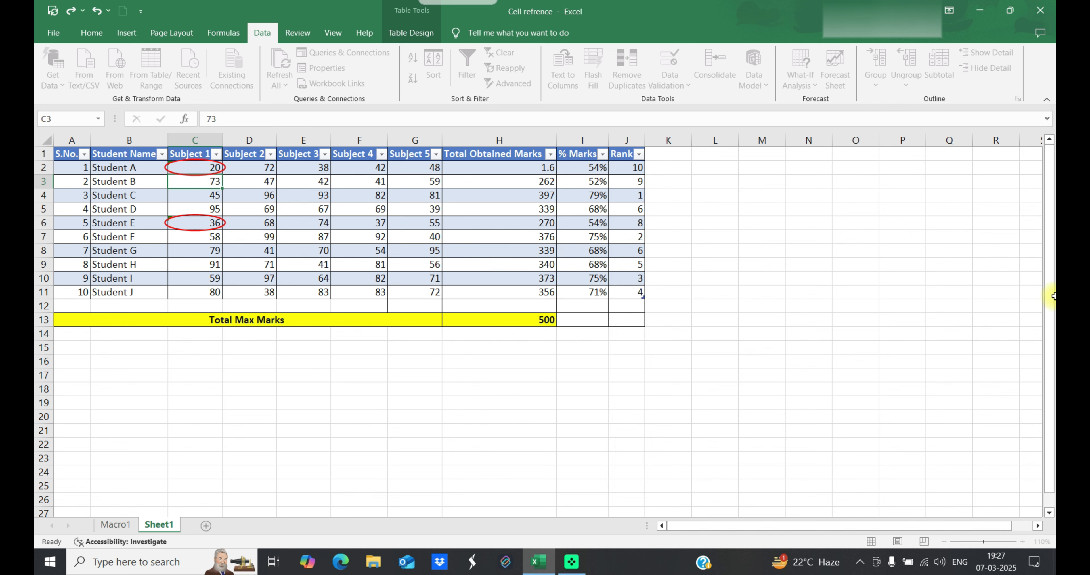
# Delete the custom error message text from the data validation alert of C3 and apply the change.
pyautogui.click(677, 85)
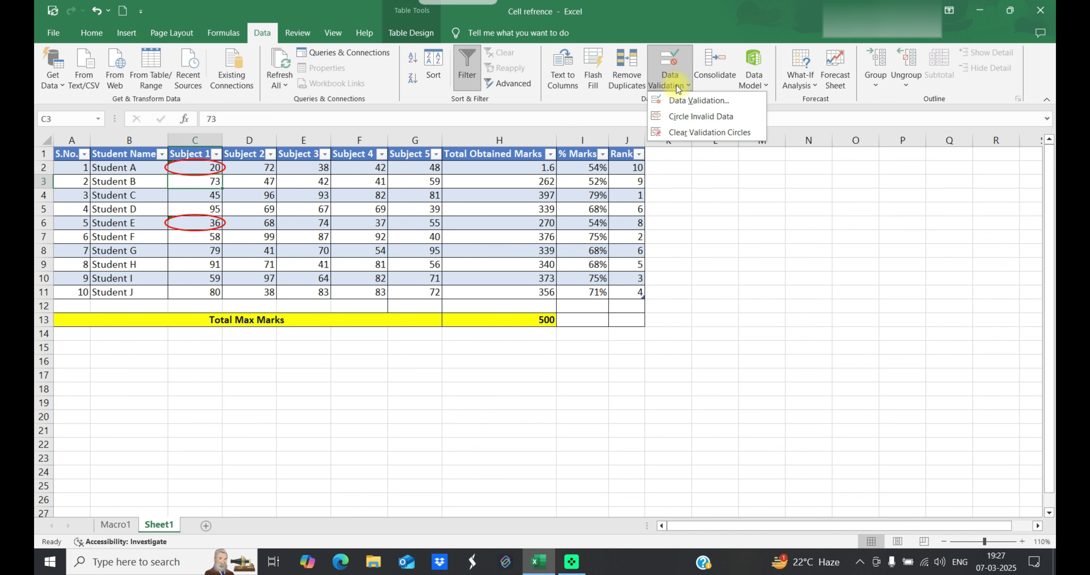
pyautogui.click(698, 102)
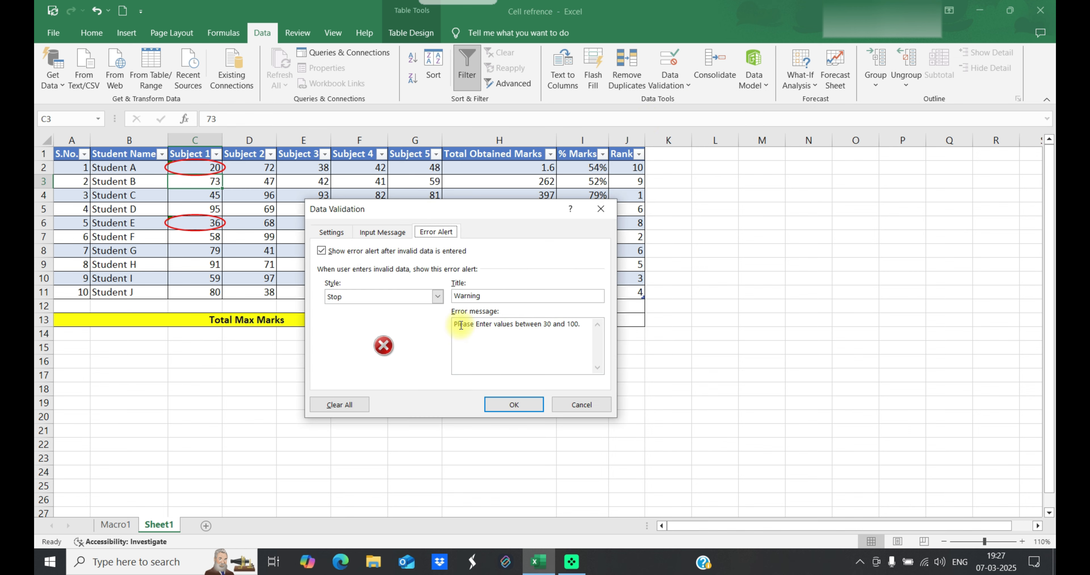
pyautogui.moveTo(454, 324); pyautogui.dragTo(600, 335)
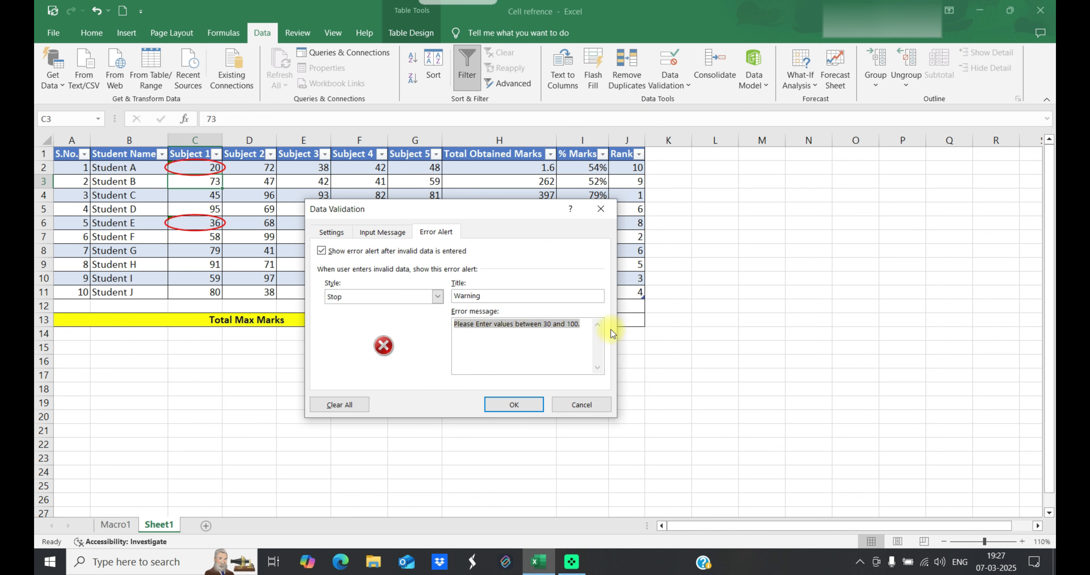
pyautogui.press('BackSpace')
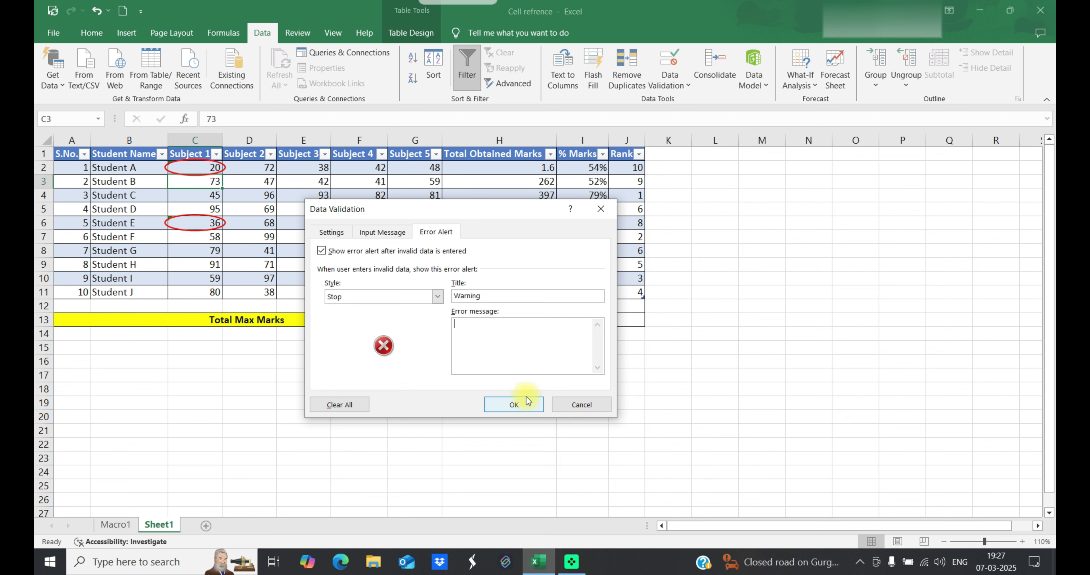
pyautogui.click(514, 404)
# Add a Remarks column to the marks table by entering the header Remarks in K1.
pyautogui.moveTo(194, 167); pyautogui.dragTo(205, 298)
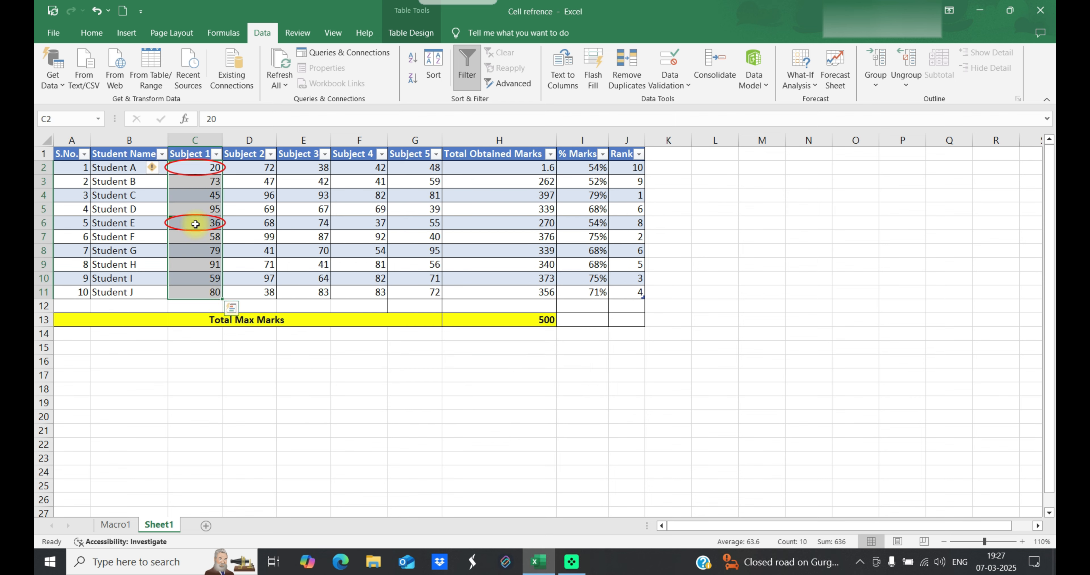
pyautogui.click(675, 167)
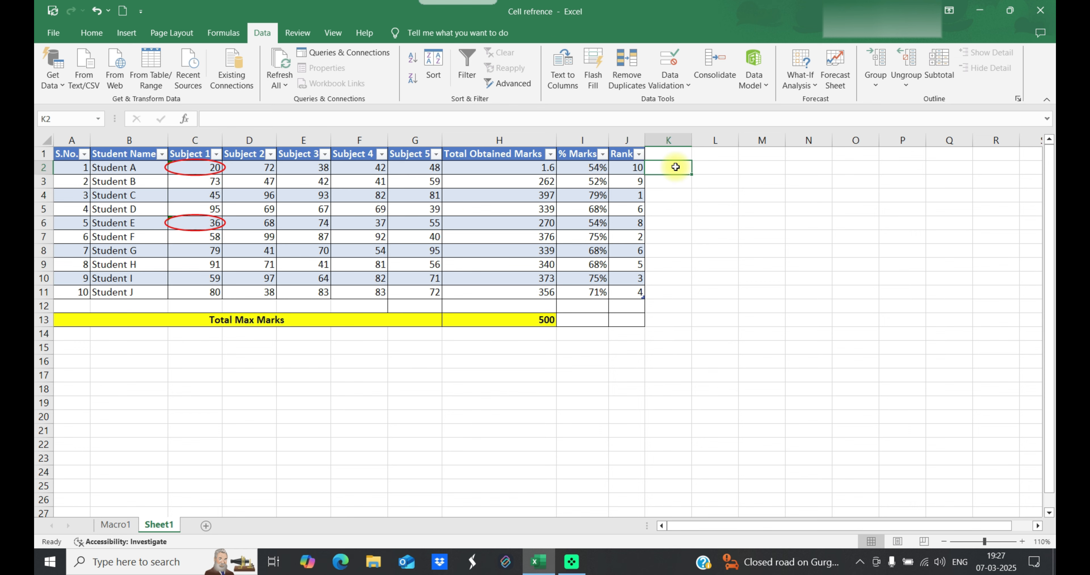
pyautogui.click(677, 156)
pyautogui.write('R')
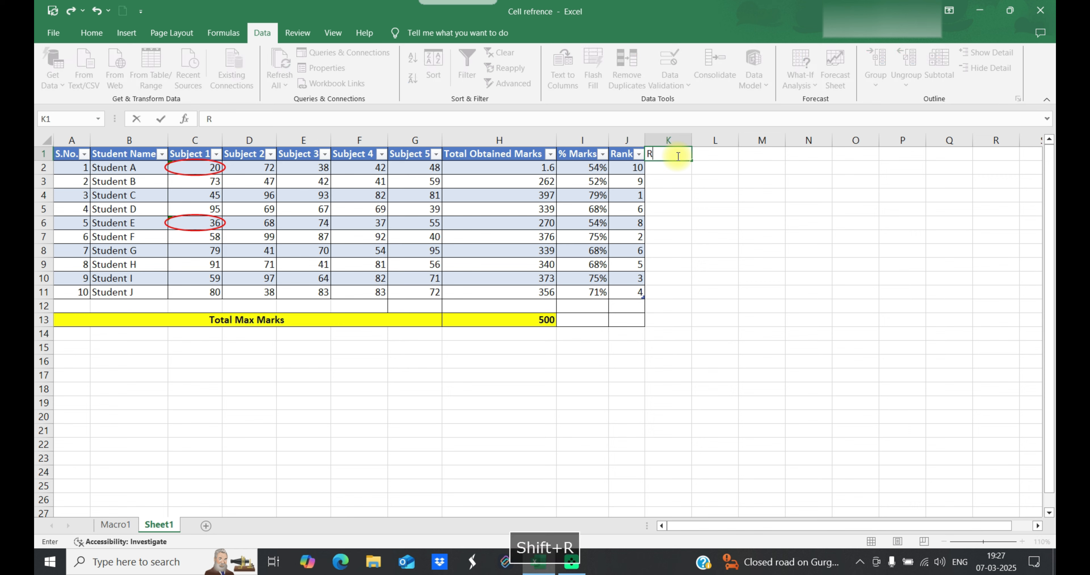
pyautogui.write('emarks')
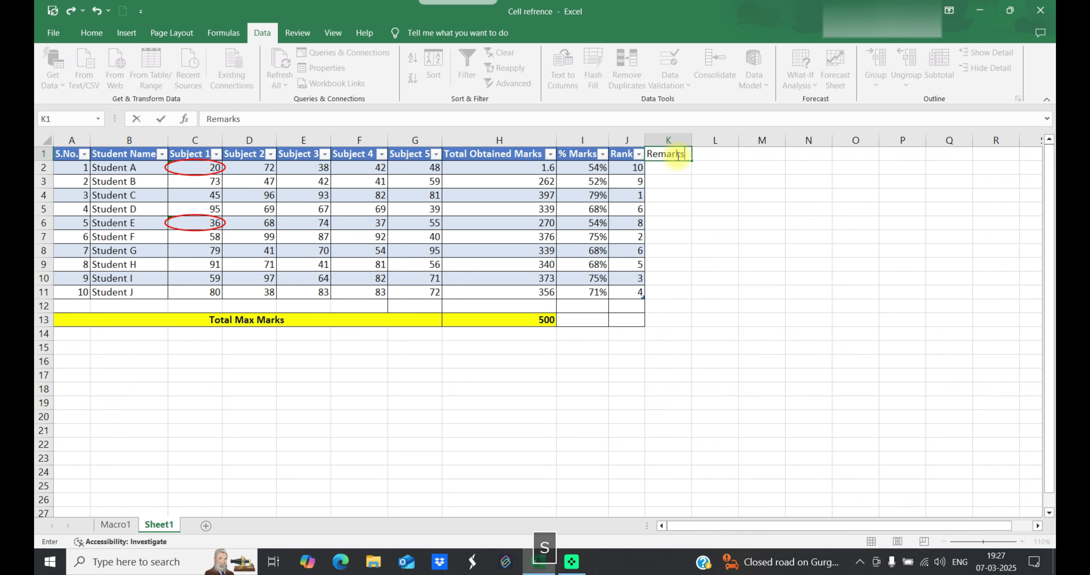
pyautogui.press('Return')
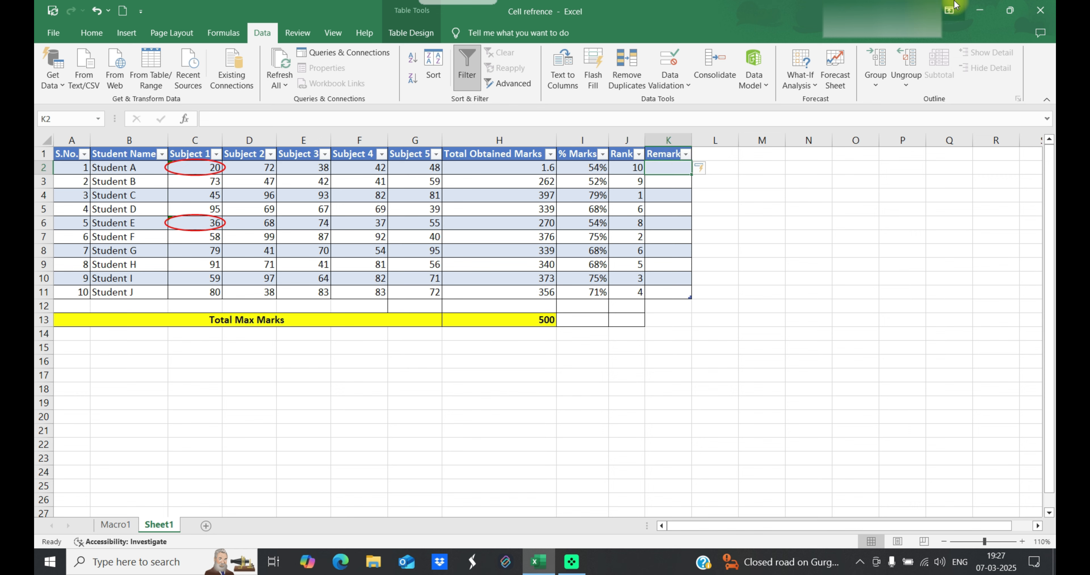
# Enter the list options Pass in M2 and Fail in M3 beside the table.
pyautogui.click(767, 165)
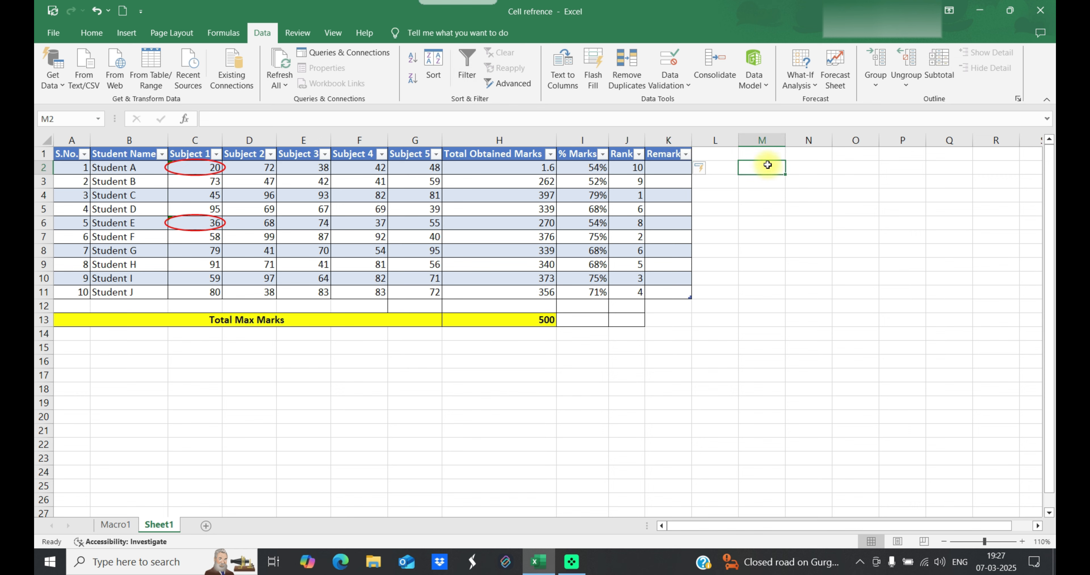
pyautogui.write('Pass')
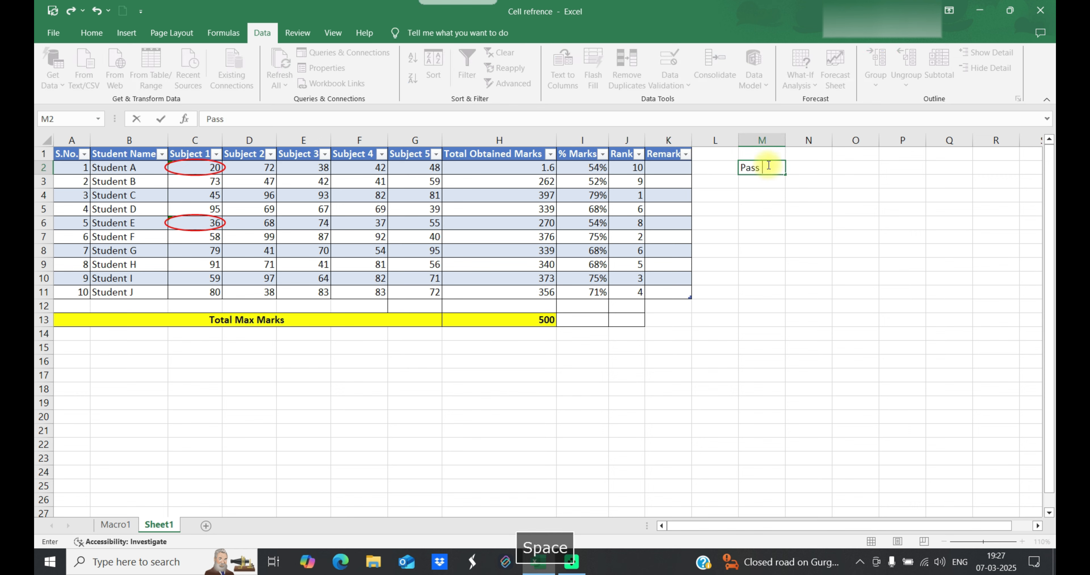
pyautogui.press('Return')
pyautogui.write('Fail')
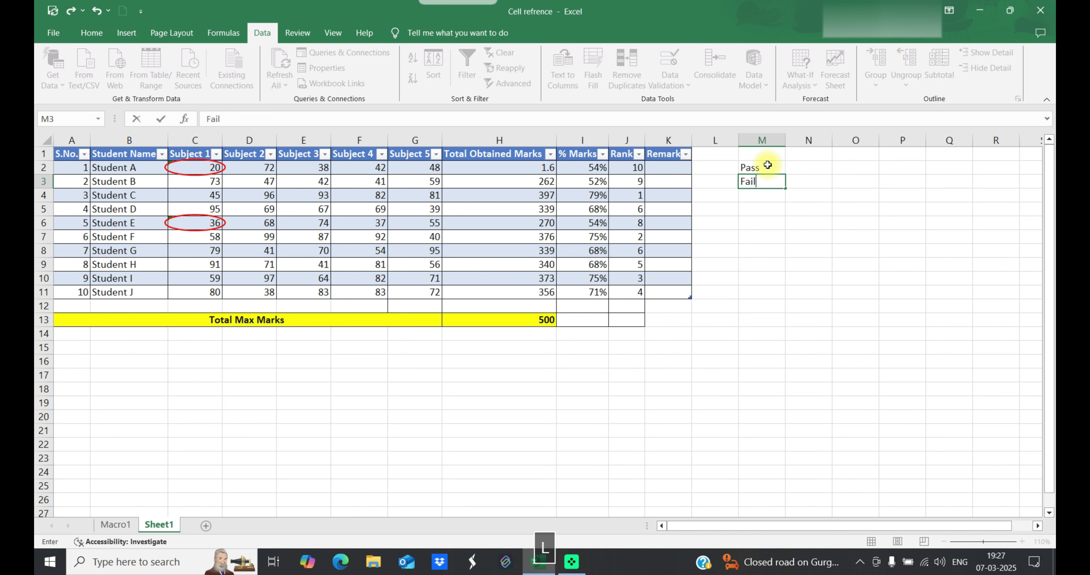
pyautogui.press('Return')
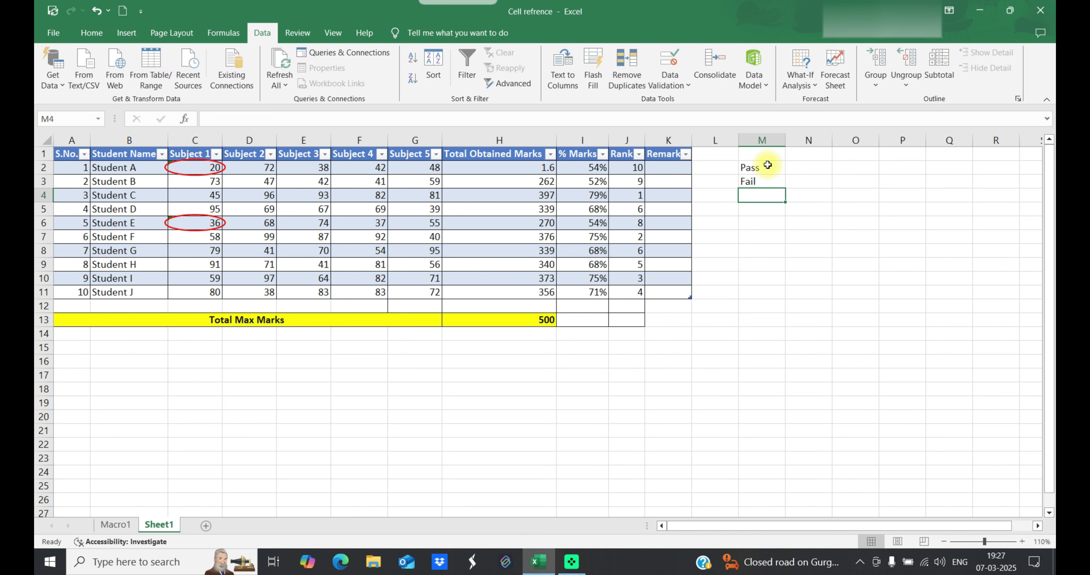
pyautogui.moveTo(768, 165); pyautogui.dragTo(762, 182)
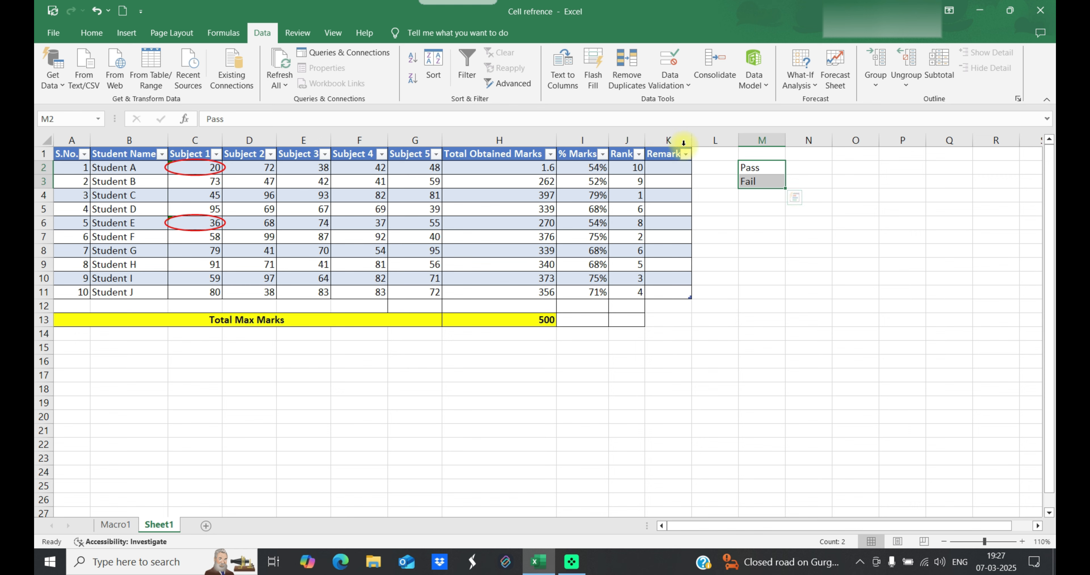
# Open data validation for the Remarks cells K2:K11 and set the allowed values to List.
pyautogui.moveTo(673, 170); pyautogui.dragTo(668, 292)
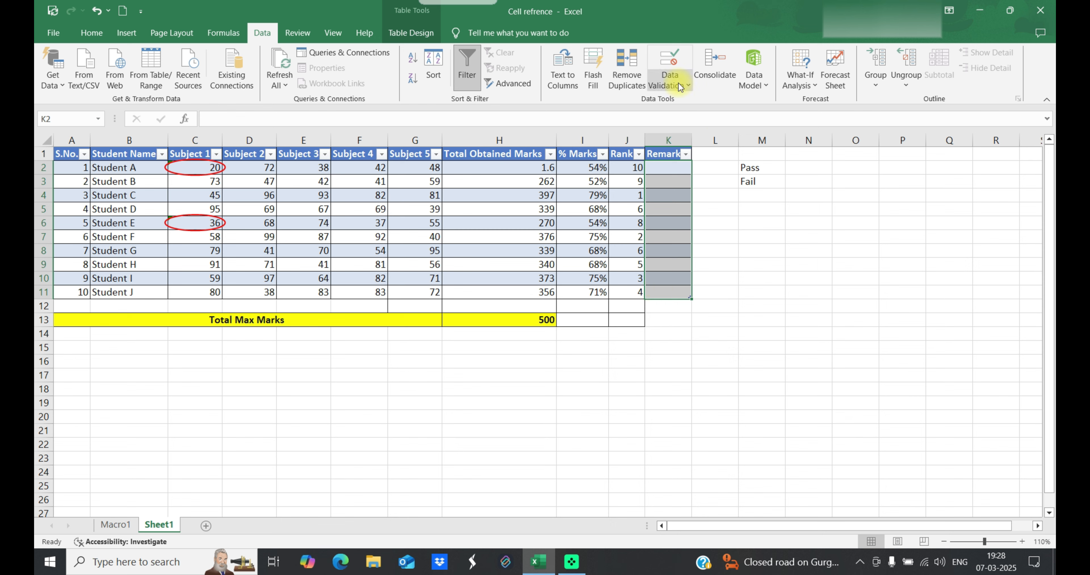
pyautogui.click(687, 86)
pyautogui.click(686, 101)
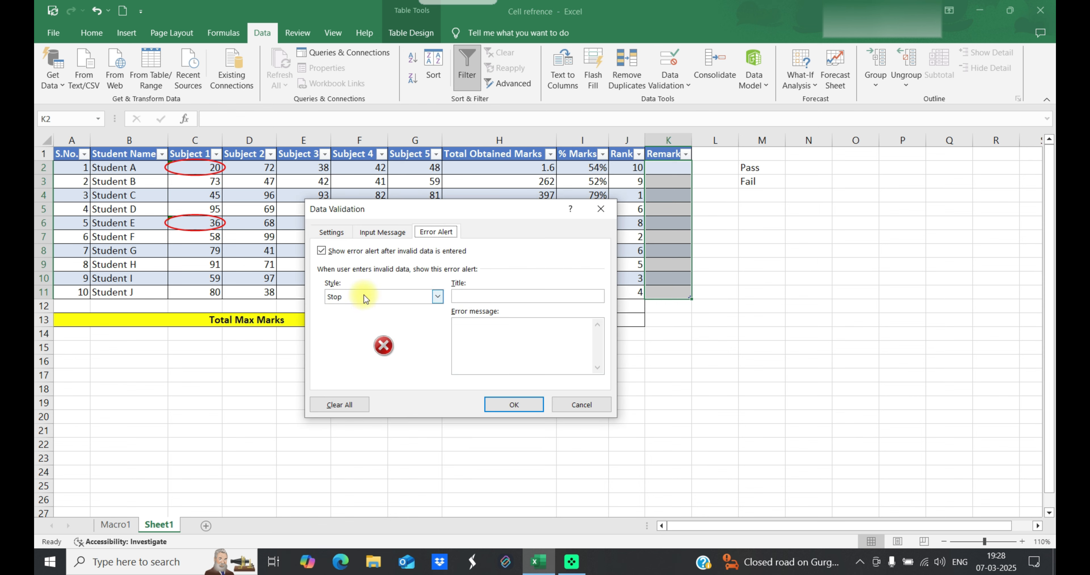
pyautogui.click(335, 238)
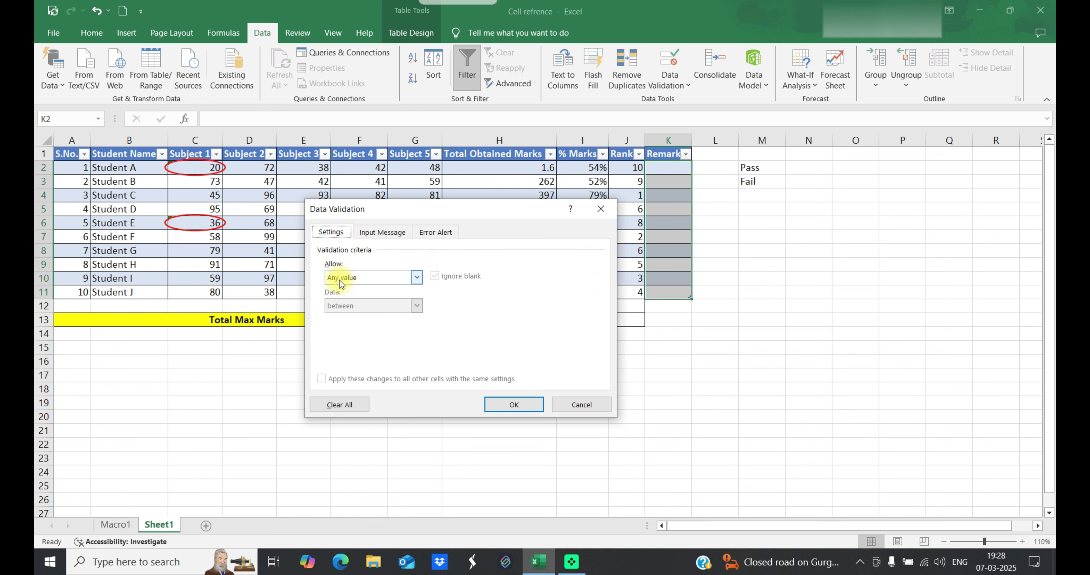
pyautogui.click(406, 279)
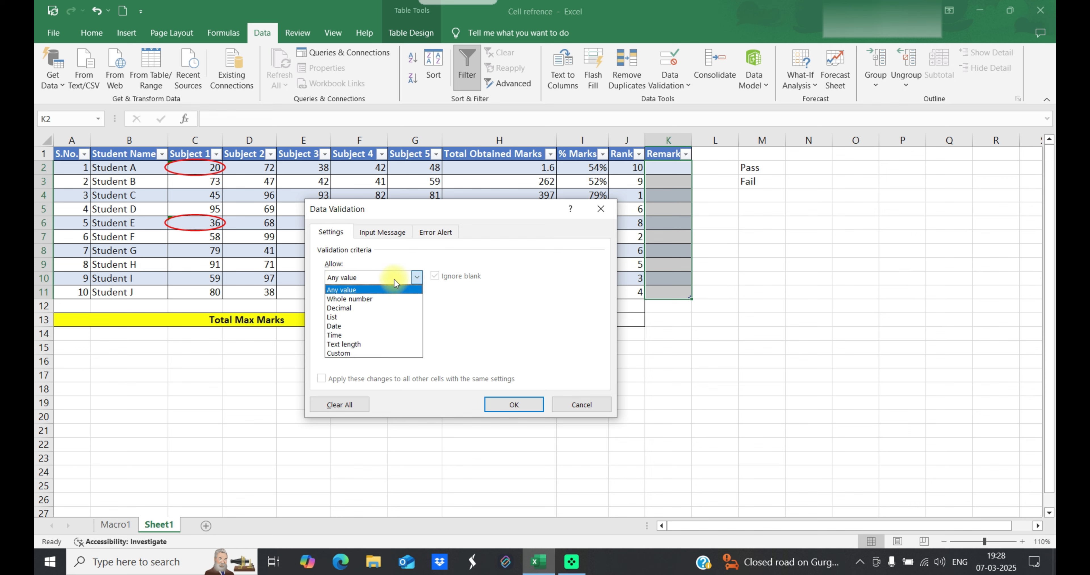
pyautogui.click(372, 317)
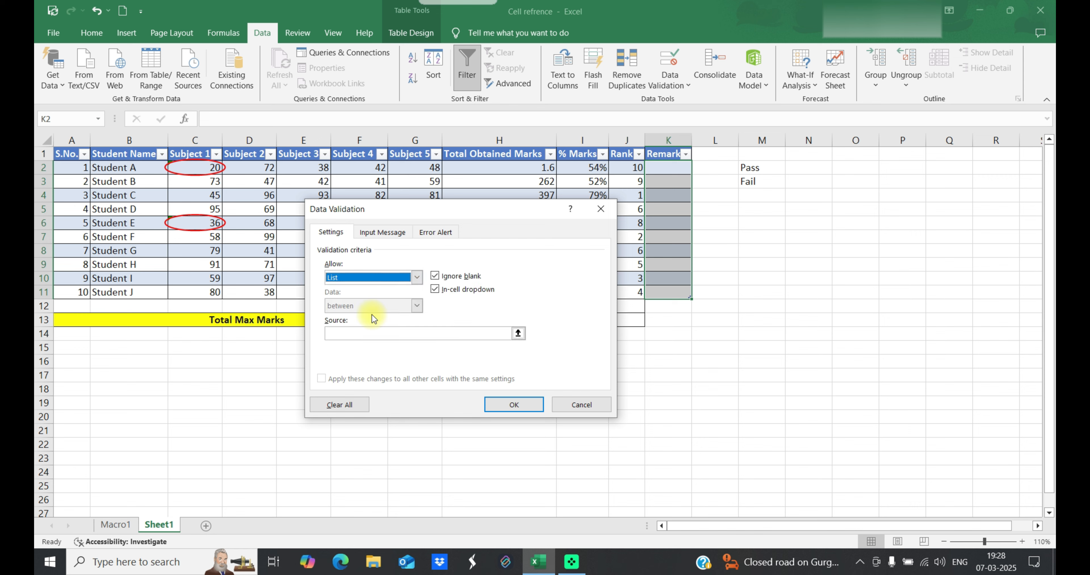
# Try the literal text Pass, Fail as the validation list source, then clear the source.
pyautogui.click(339, 334)
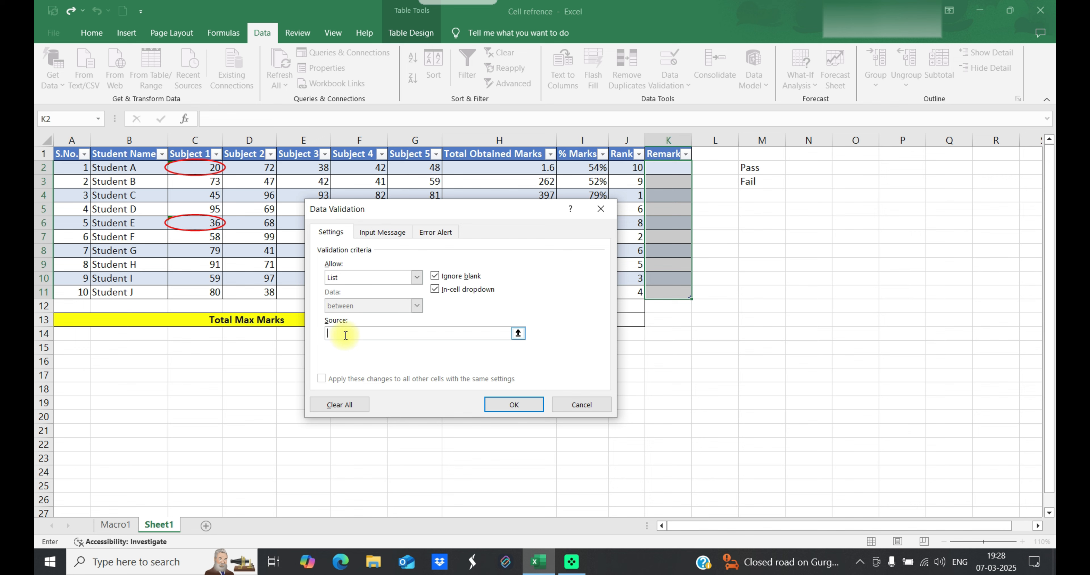
pyautogui.write('Pass')
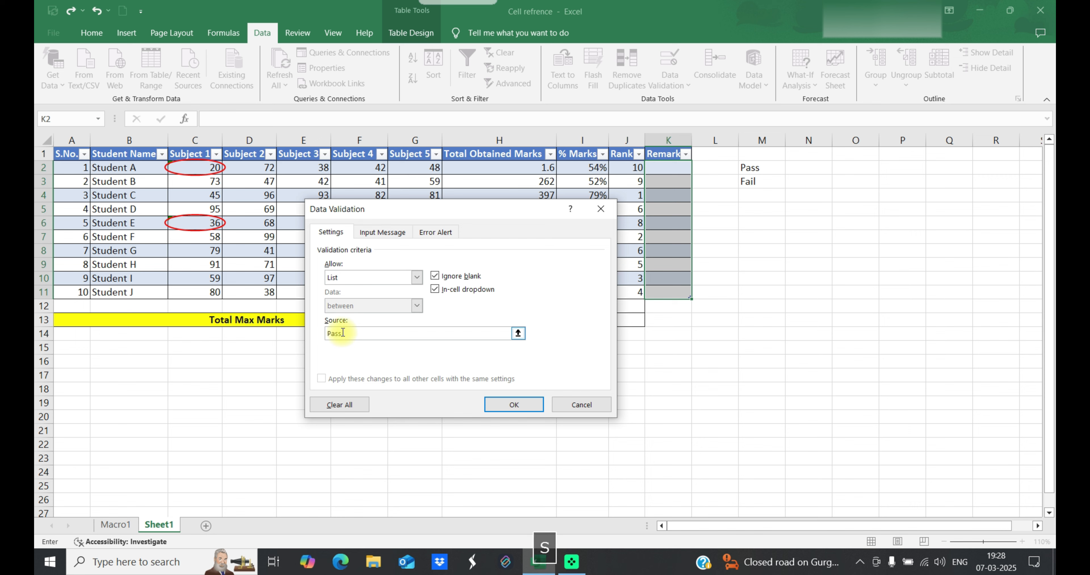
pyautogui.write(',Fail')
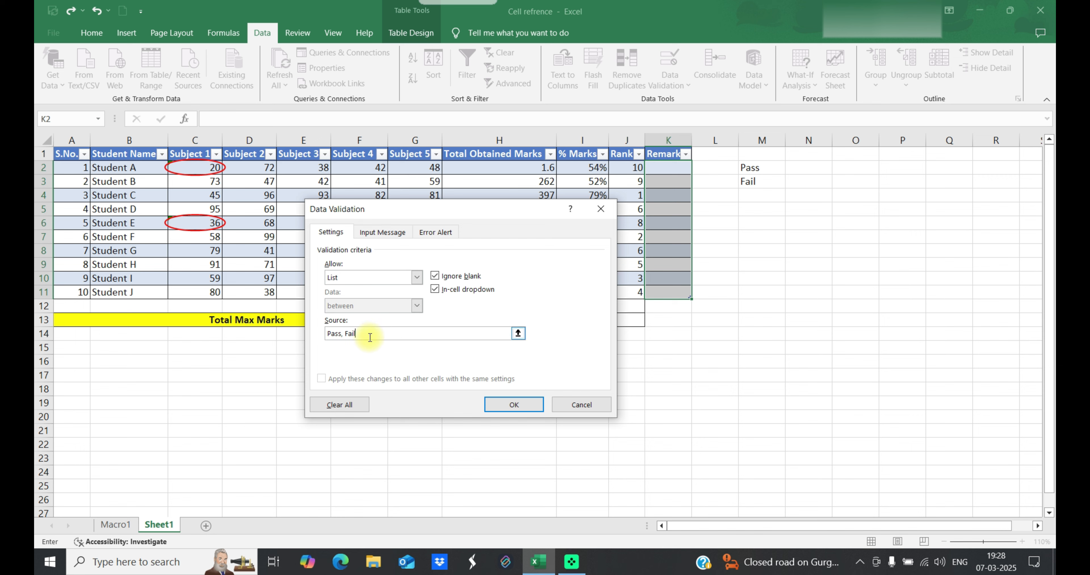
pyautogui.press('BackSpace')
pyautogui.press('BackSpace')
pyautogui.press('BackSpace')
pyautogui.press('BackSpace')
pyautogui.press('BackSpace')
pyautogui.press('BackSpace')
pyautogui.press('BackSpace')
pyautogui.press('BackSpace')
pyautogui.press('BackSpace')
pyautogui.press('BackSpace')
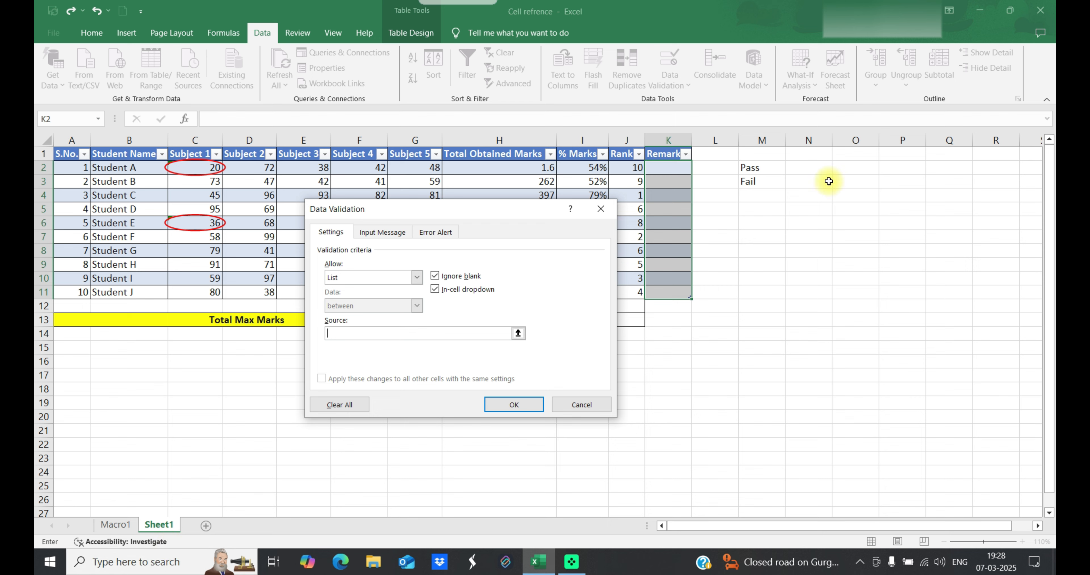
# Set the Remarks list source to =$M$2:$M$3 and apply the validation.
pyautogui.moveTo(769, 166); pyautogui.dragTo(777, 185)
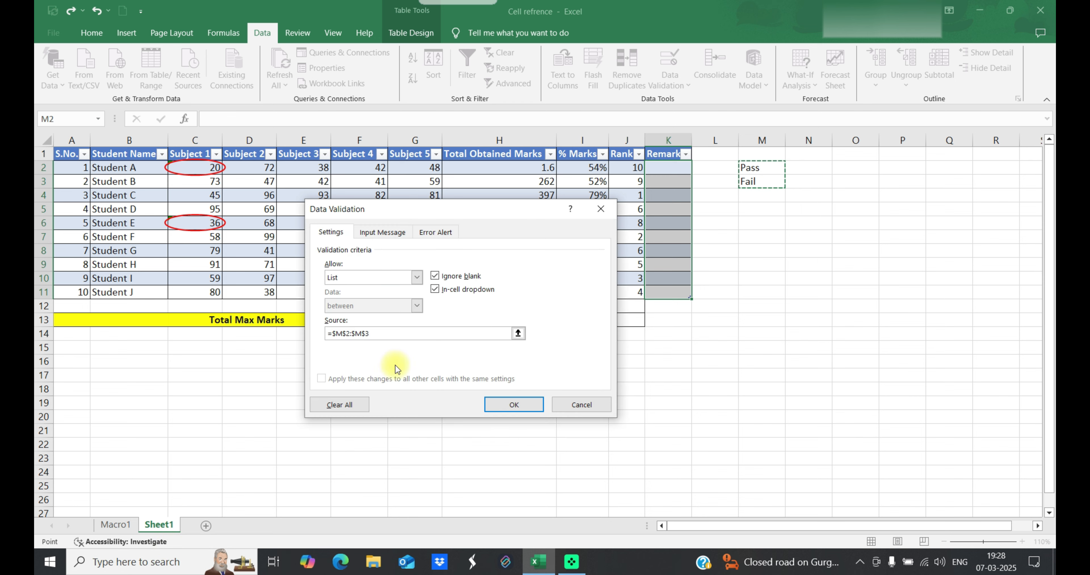
pyautogui.click(518, 407)
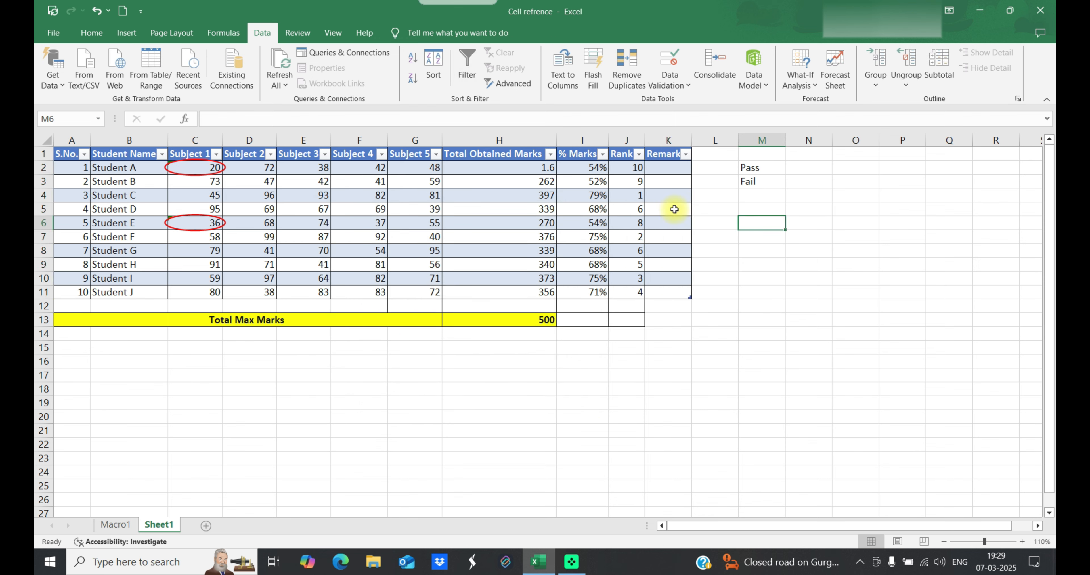
# Choose Pass for Student A in K2 and Fail for Student B in K3 from the Remarks dropdown lists.
pyautogui.click(667, 168)
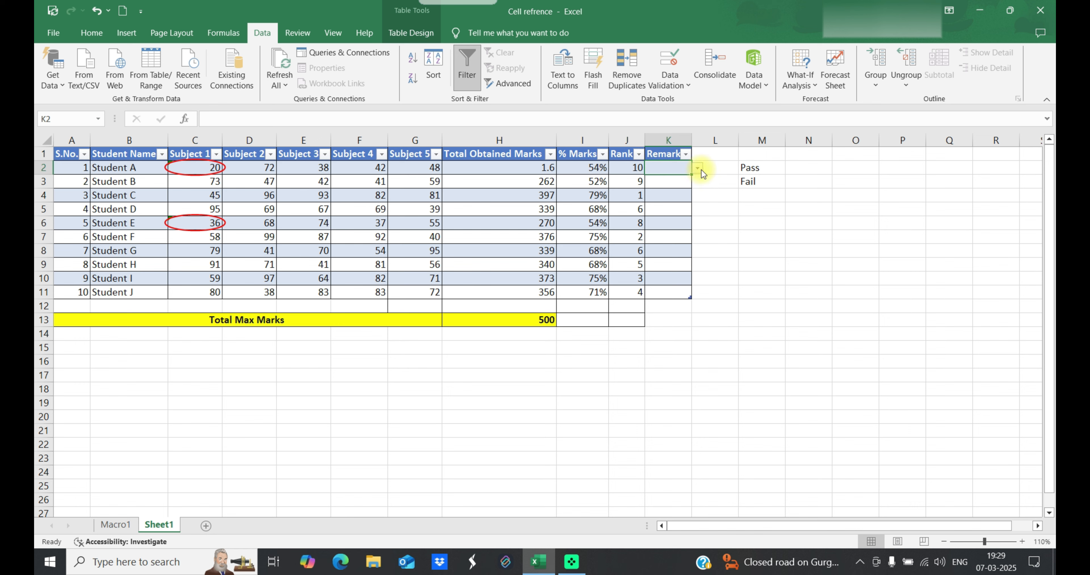
pyautogui.click(673, 209)
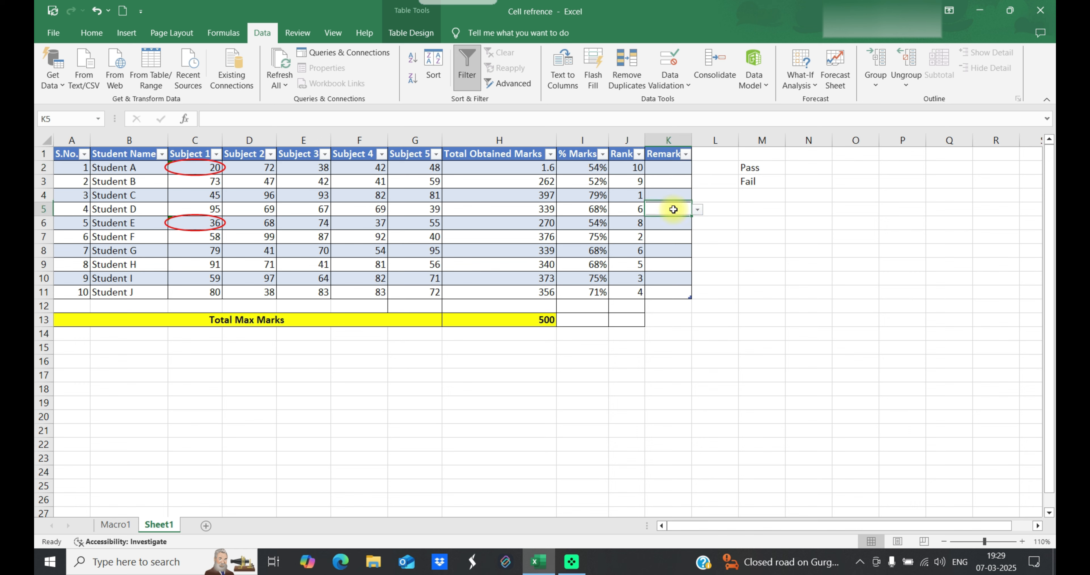
pyautogui.click(670, 279)
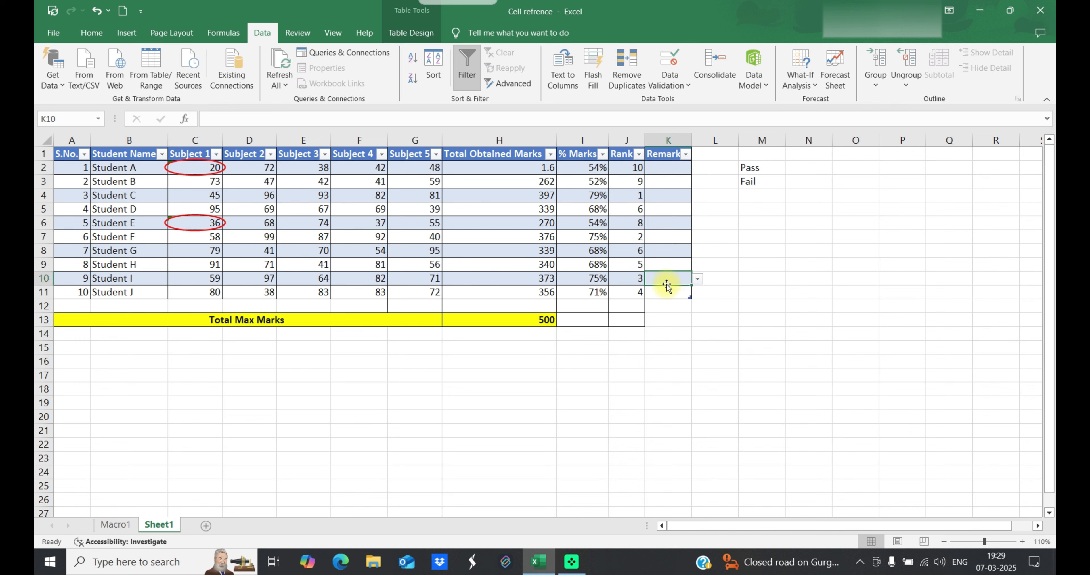
pyautogui.click(689, 170)
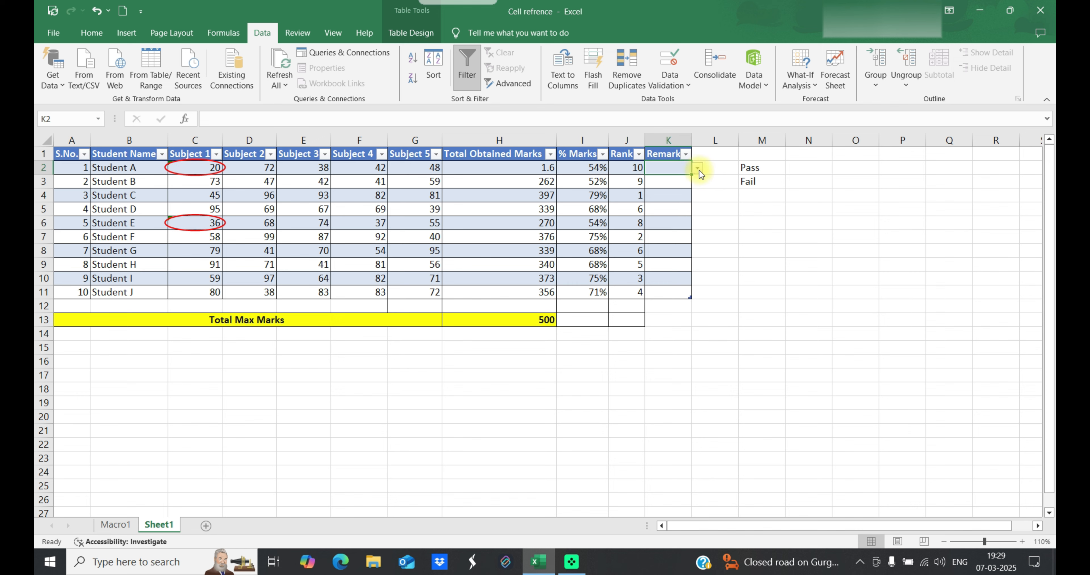
pyautogui.click(698, 169)
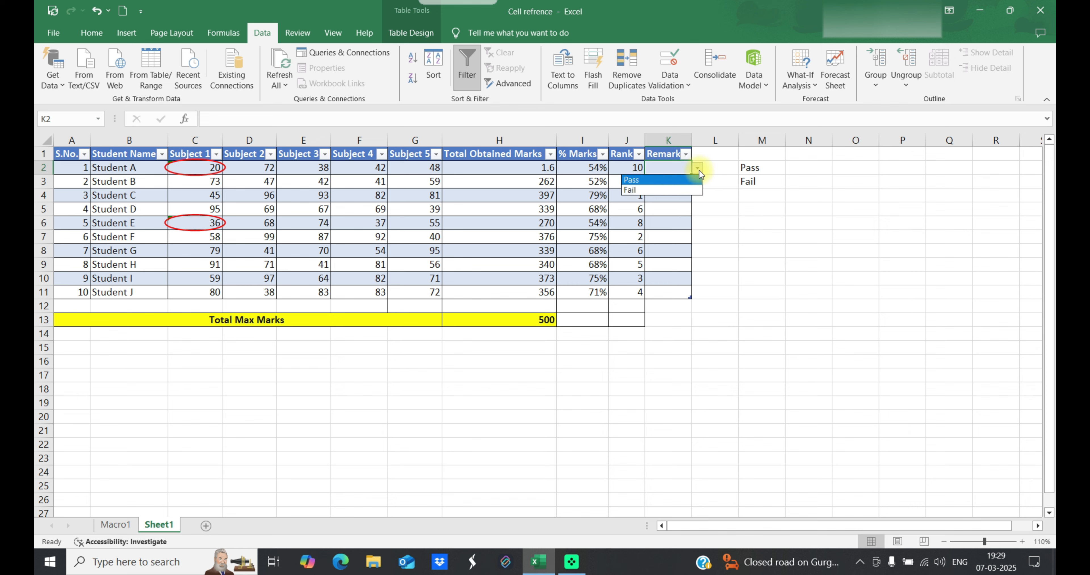
pyautogui.click(682, 180)
pyautogui.click(682, 180)
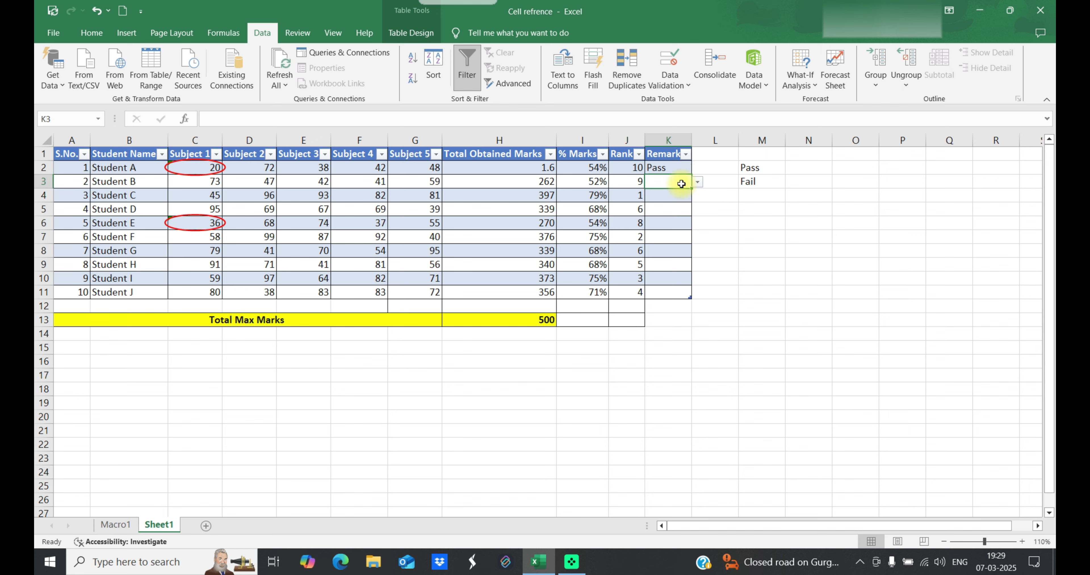
pyautogui.click(698, 183)
pyautogui.click(688, 205)
pyautogui.click(688, 204)
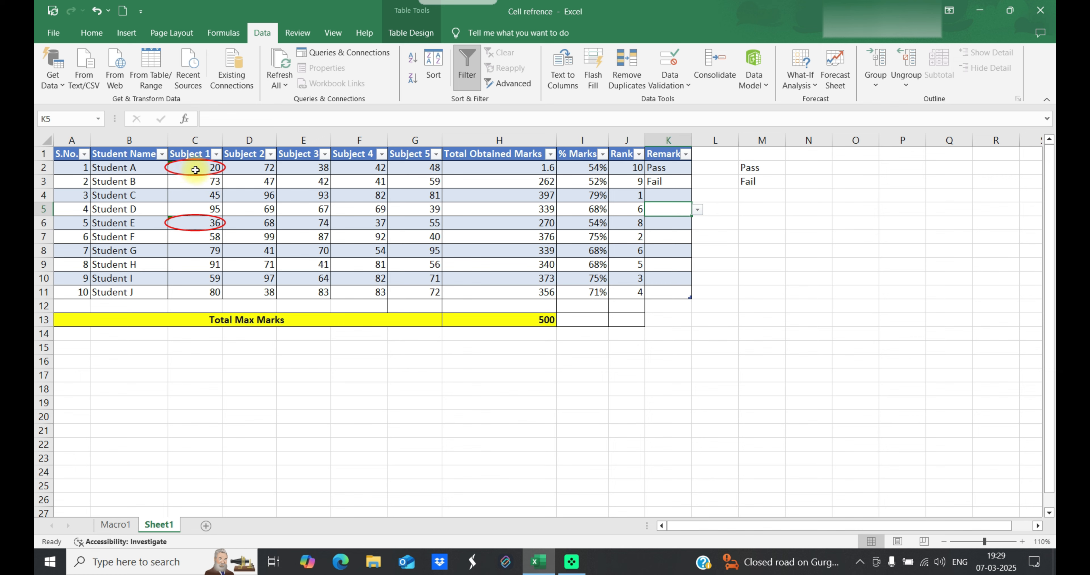
# Clear the validation circles around the invalid Subject 1 marks.
pyautogui.moveTo(194, 170); pyautogui.dragTo(202, 218)
pyautogui.click(414, 209)
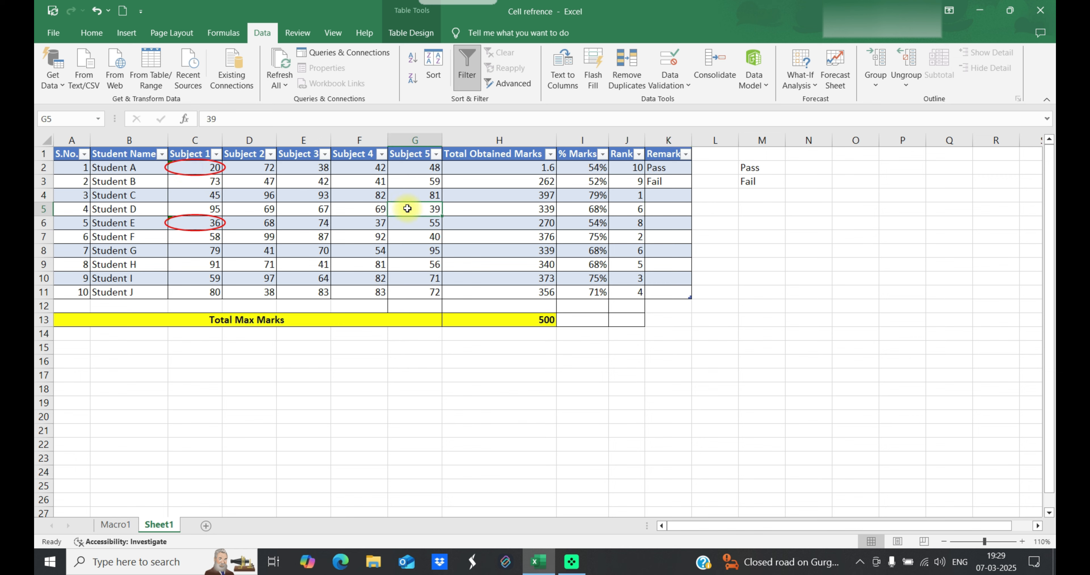
pyautogui.click(673, 85)
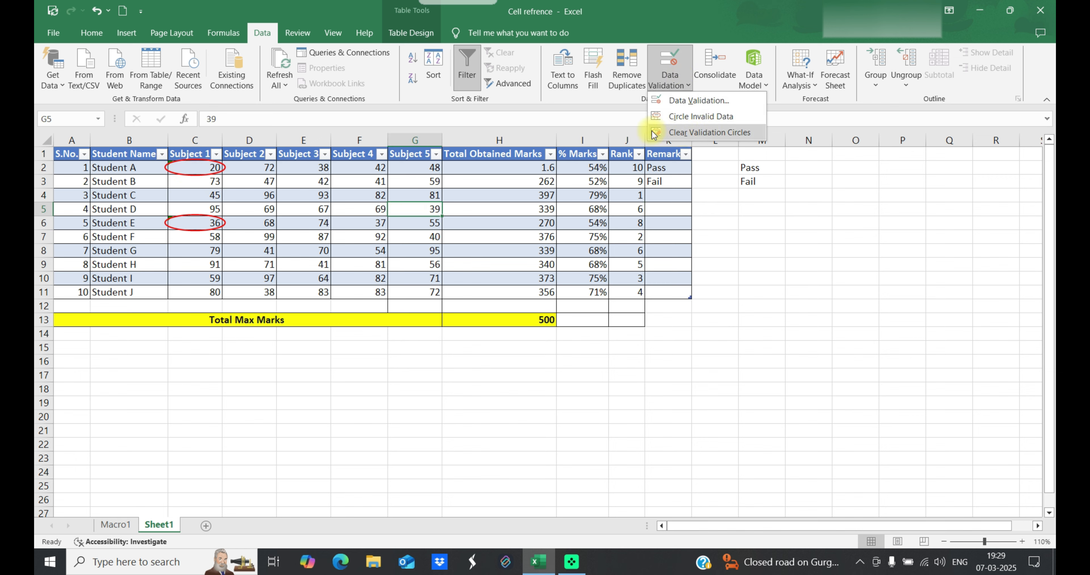
pyautogui.click(727, 140)
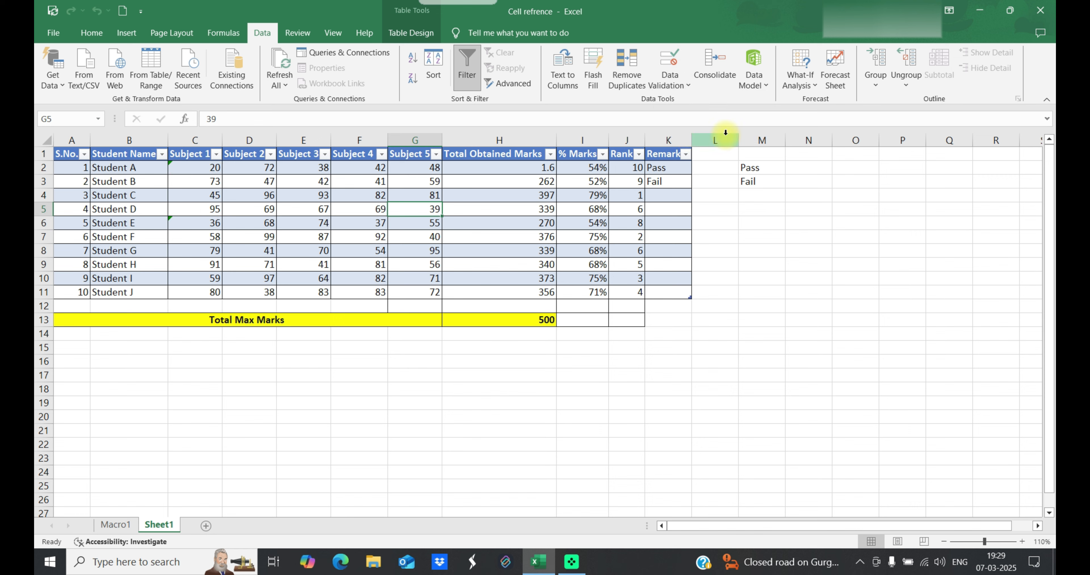
pyautogui.click(371, 221)
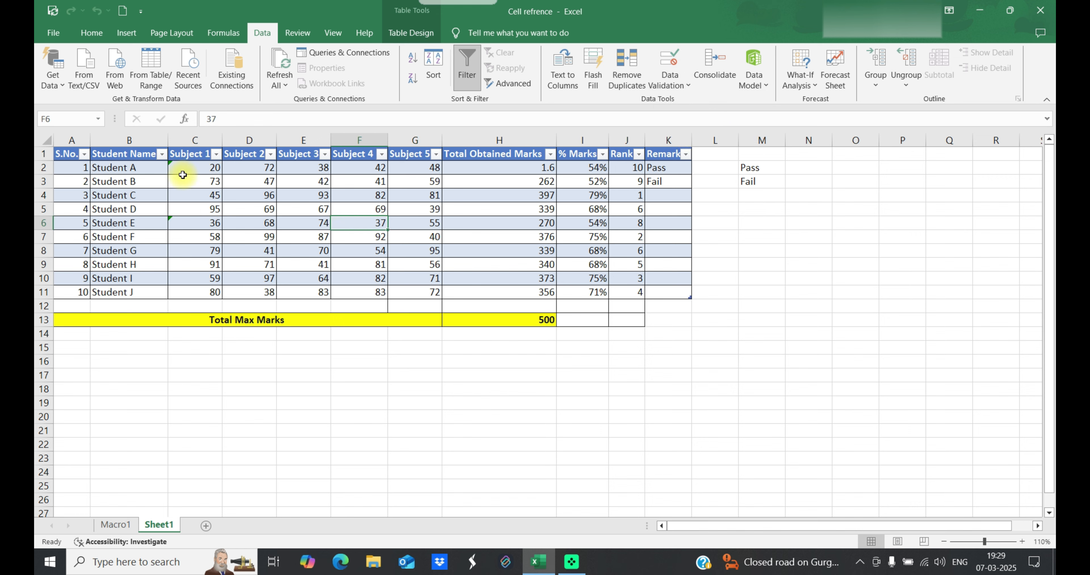
pyautogui.click(719, 237)
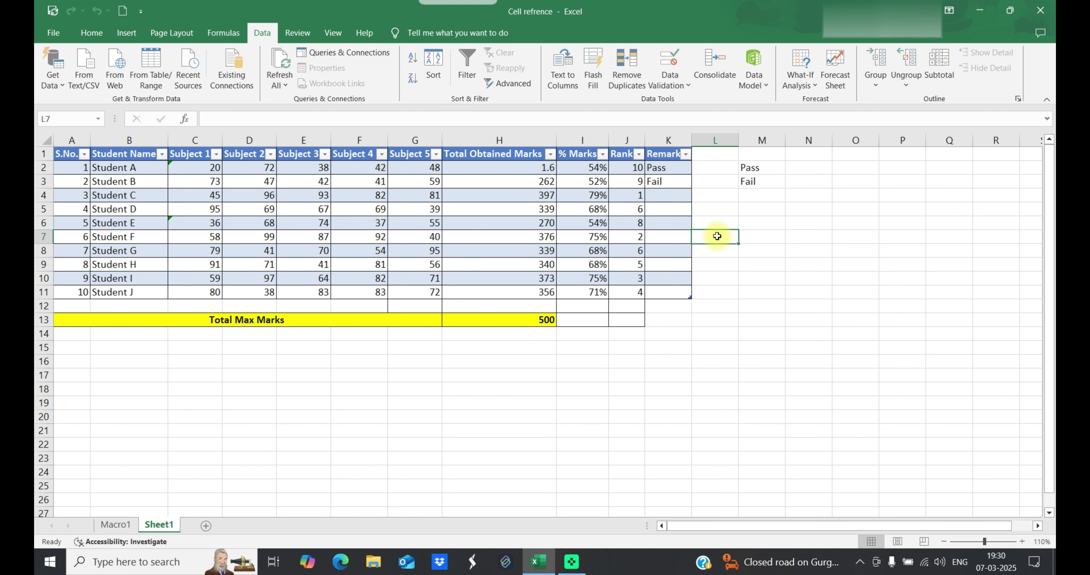
# Review the allowed data types in the data validation settings of L7, then close the dialog with Any value kept.
pyautogui.click(670, 83)
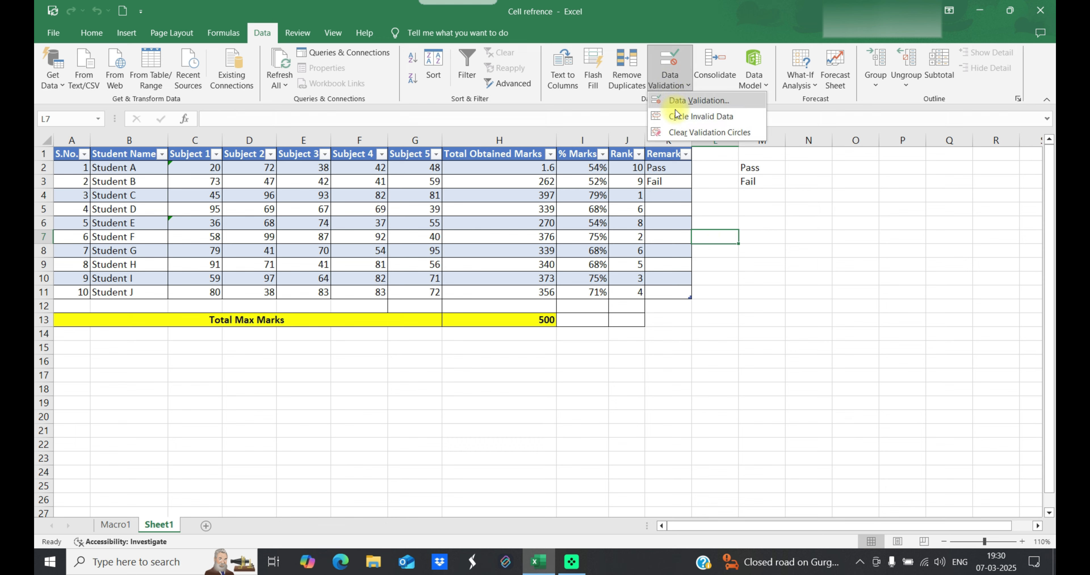
pyautogui.click(683, 104)
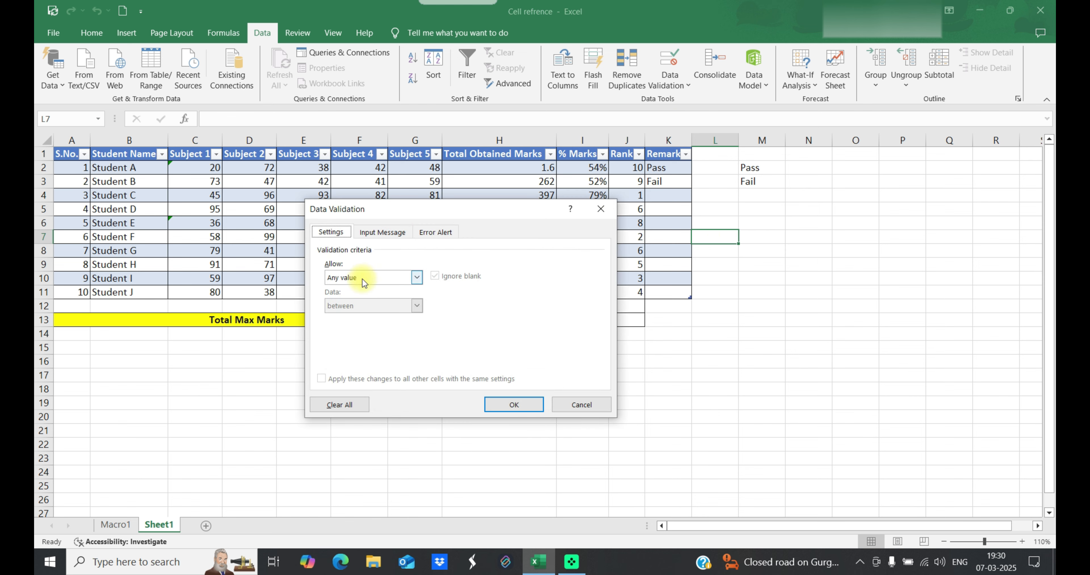
pyautogui.click(362, 278)
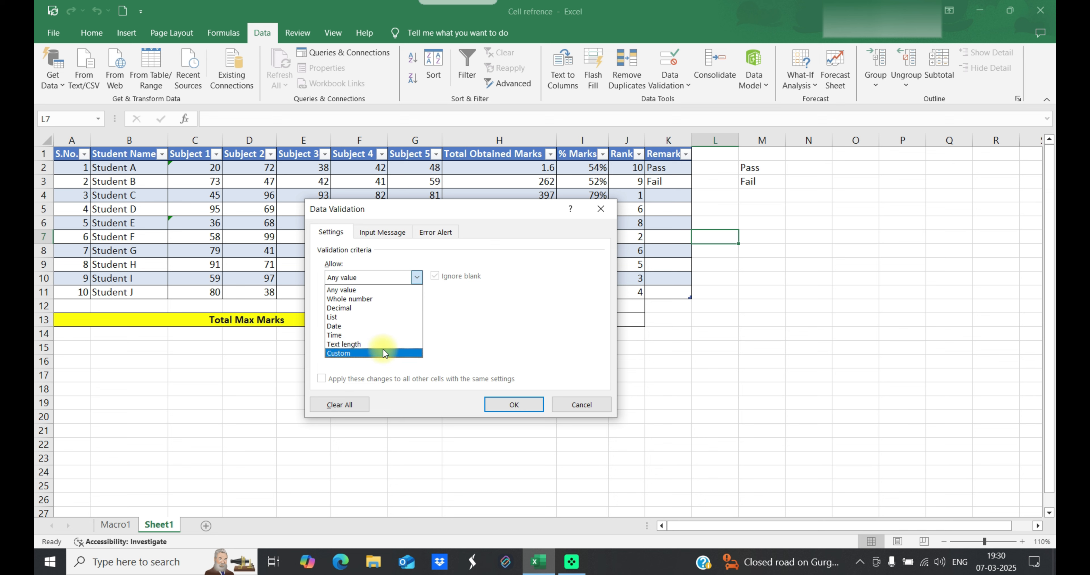
pyautogui.click(485, 320)
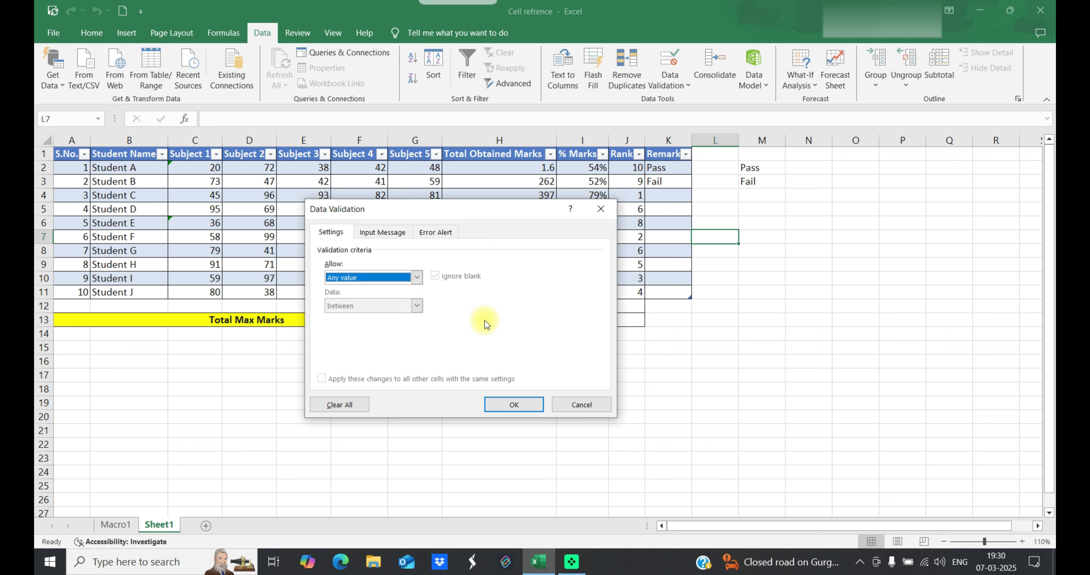
pyautogui.click(525, 406)
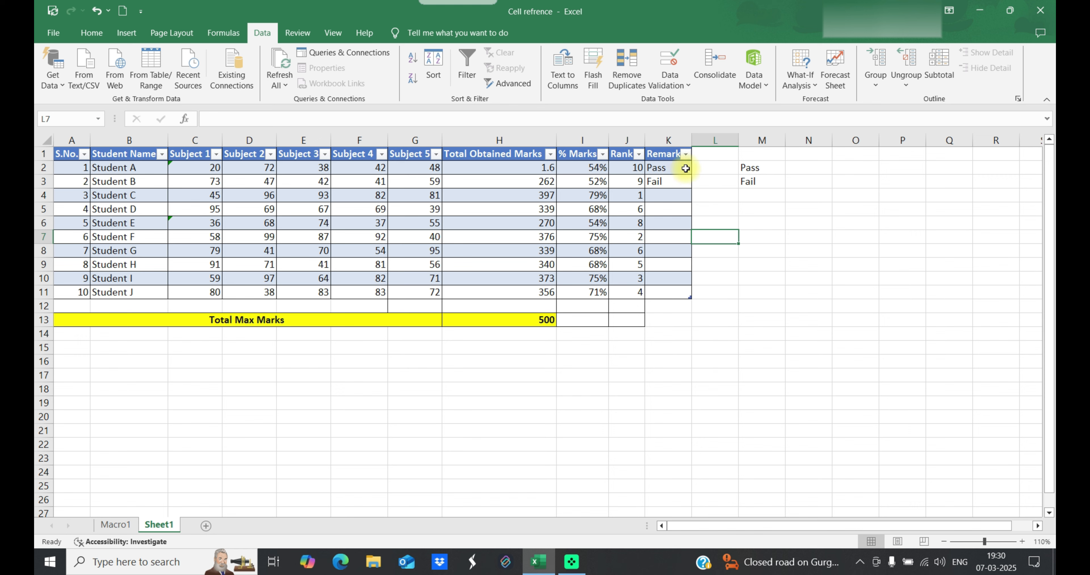
pyautogui.moveTo(686, 169); pyautogui.dragTo(686, 290)
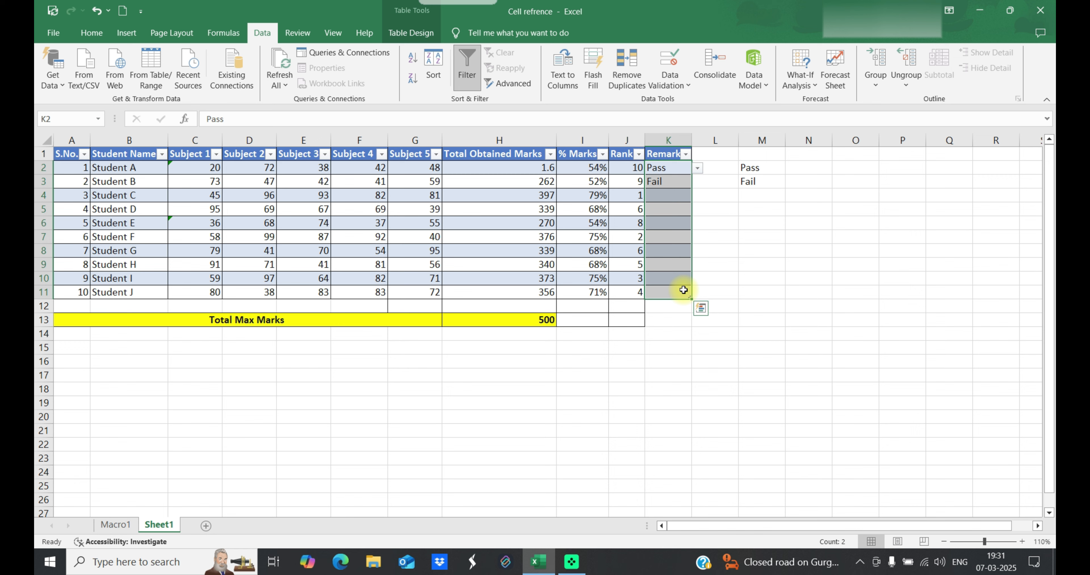
pyautogui.click(761, 278)
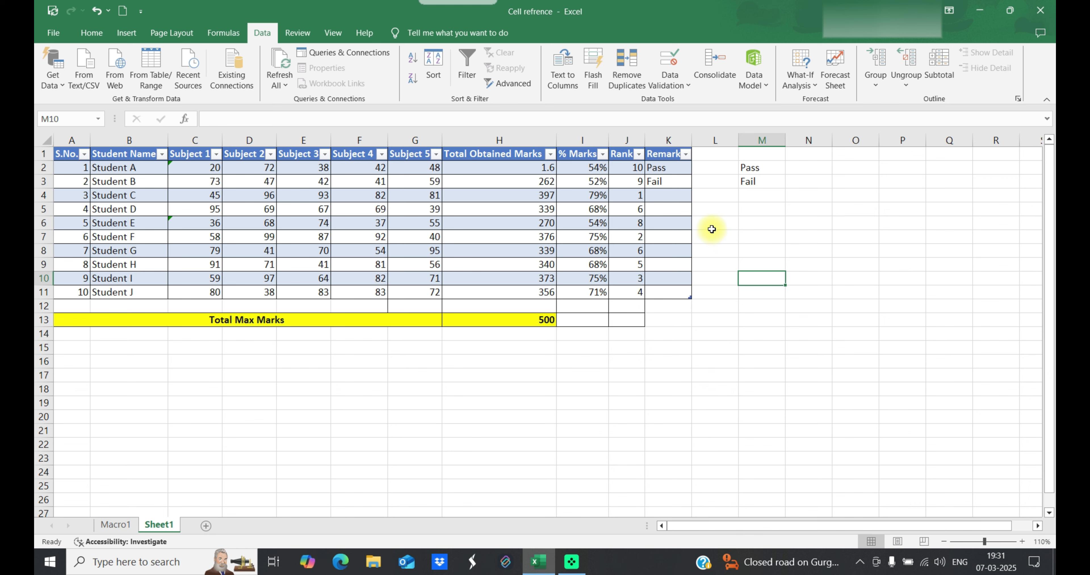